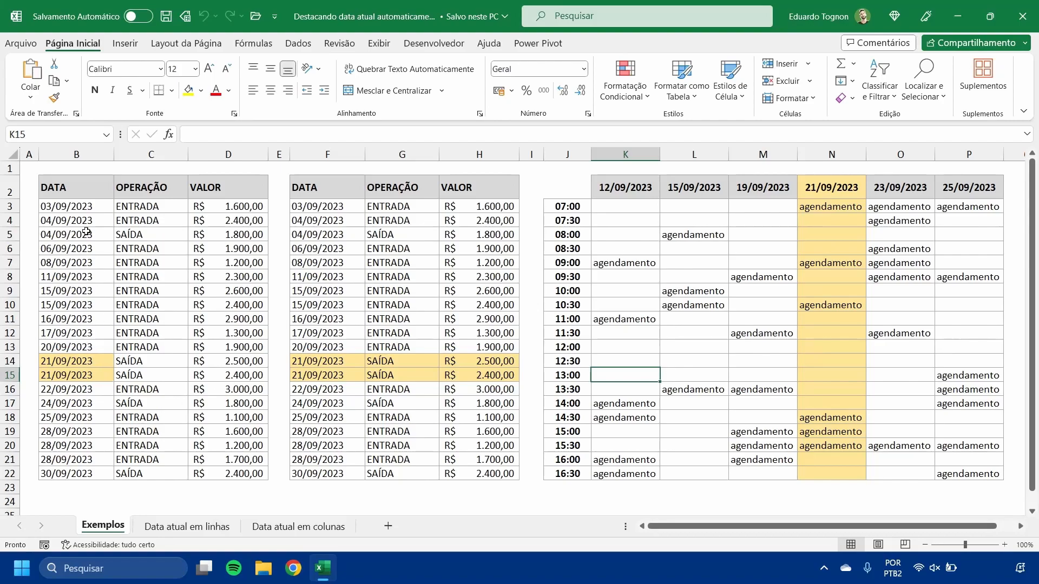
# Examine the three finished examples on the Exemplos sheet: the highlighted date cells, the full highlighted rows and the highlighted schedule column
pyautogui.moveTo(78, 179); pyautogui.dragTo(228, 470)
pyautogui.click(143, 373)
pyautogui.moveTo(80, 361); pyautogui.dragTo(80, 388)
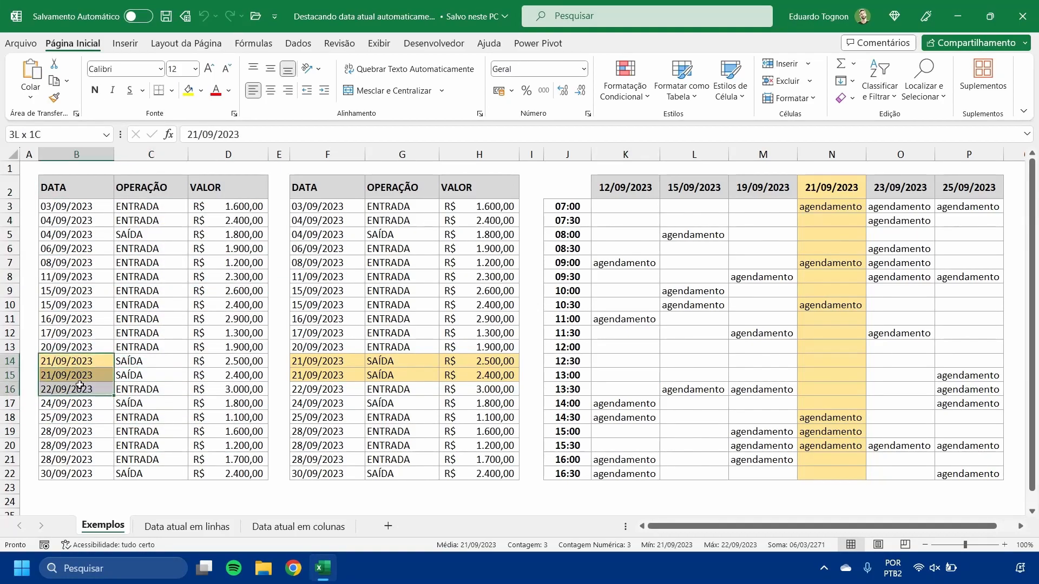
pyautogui.click(124, 362)
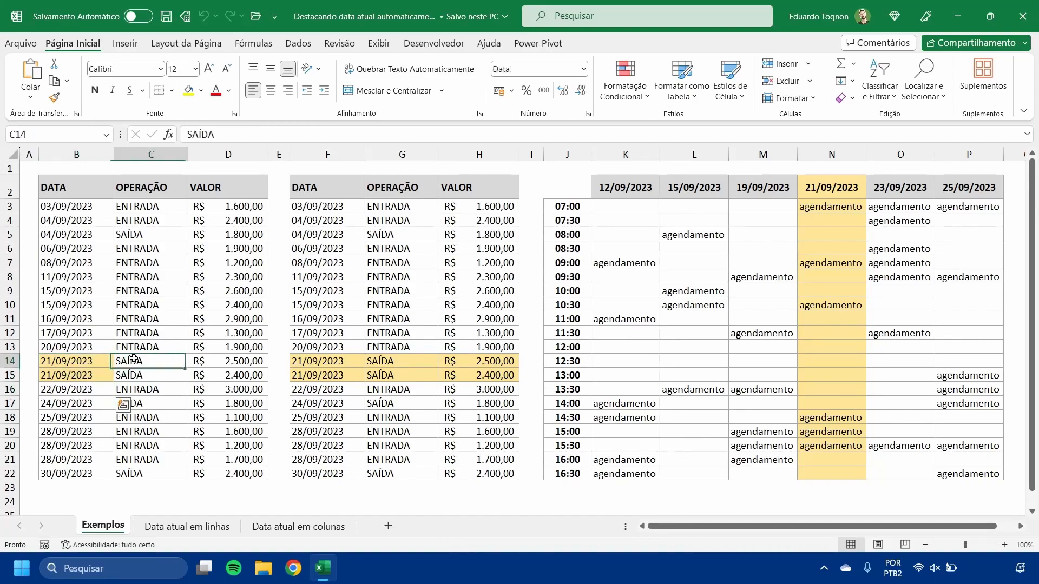
pyautogui.click(218, 364)
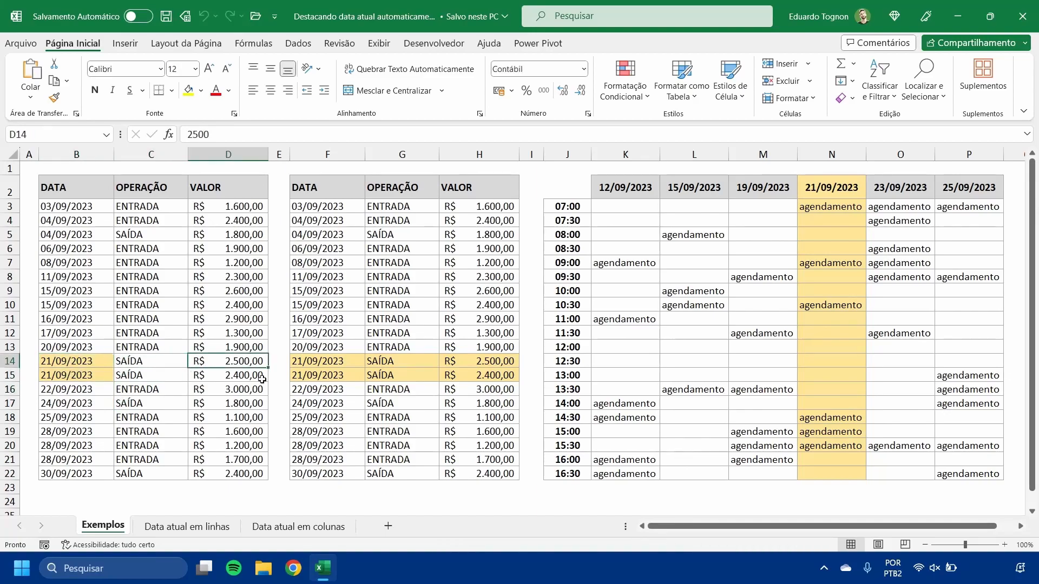
pyautogui.click(354, 304)
pyautogui.moveTo(482, 361); pyautogui.dragTo(336, 365)
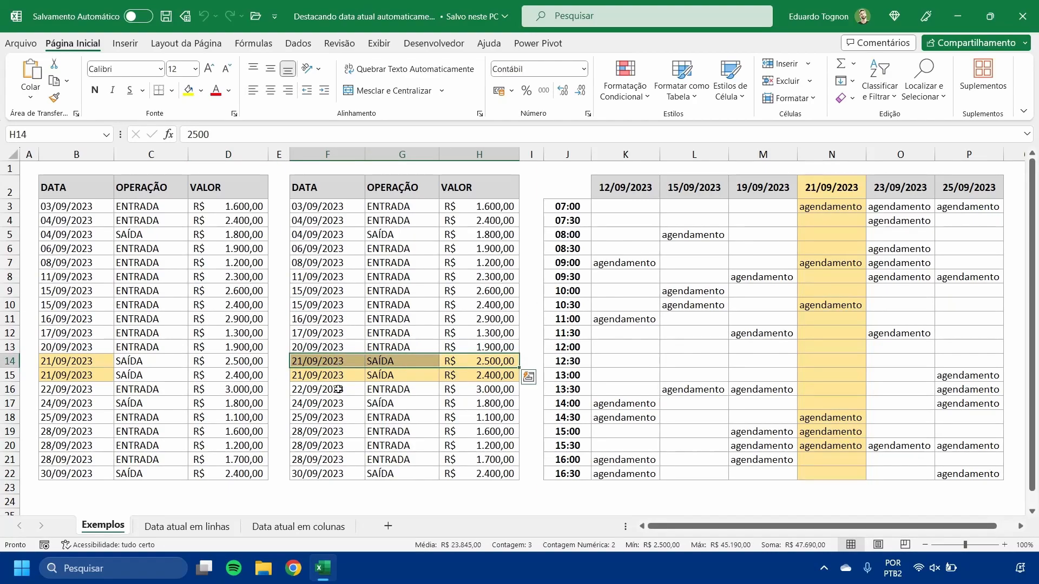
pyautogui.click(322, 361)
pyautogui.click(320, 375)
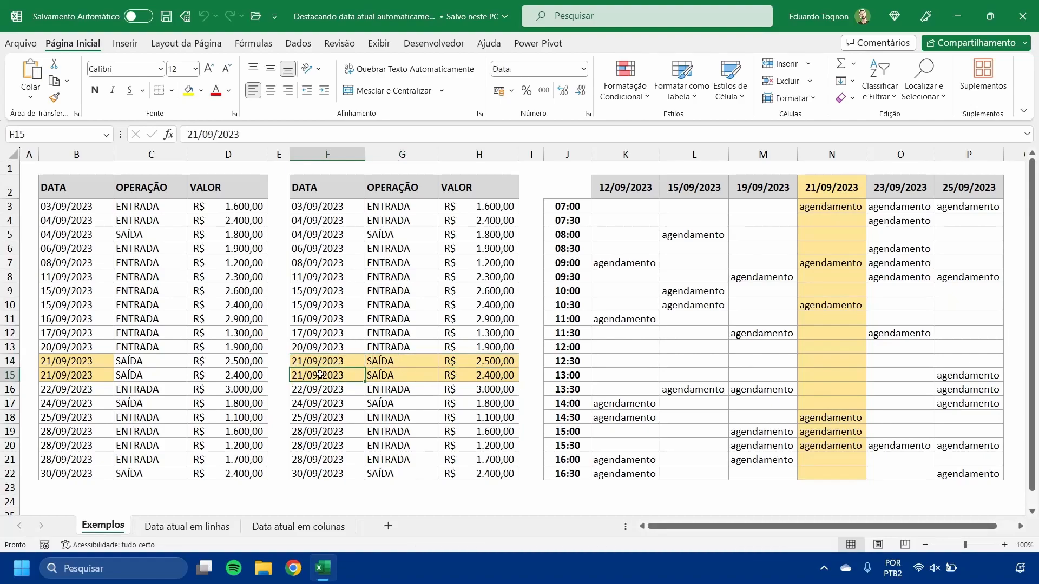
pyautogui.click(845, 154)
pyautogui.click(815, 260)
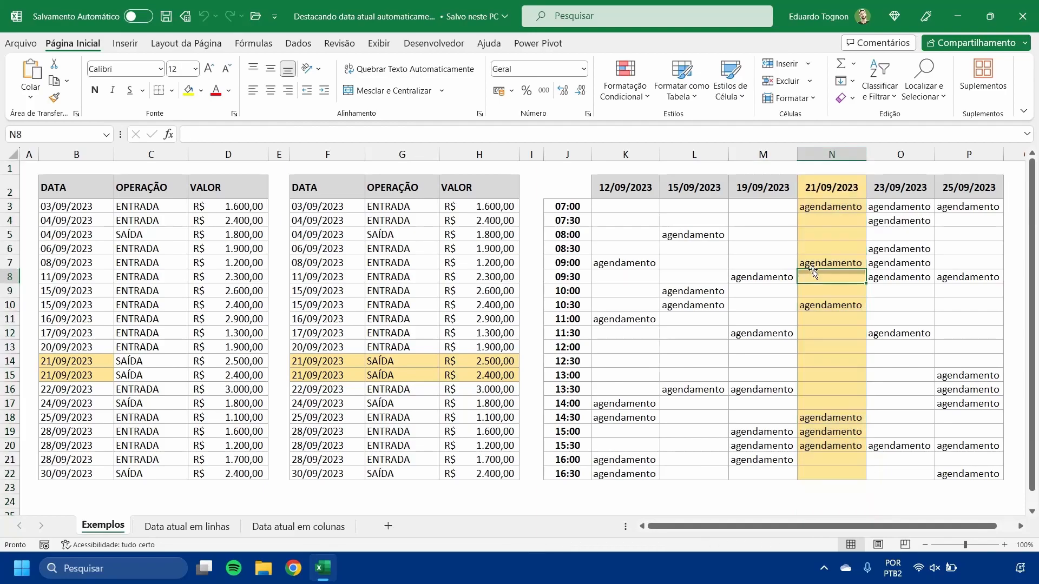
pyautogui.moveTo(606, 187); pyautogui.dragTo(937, 192)
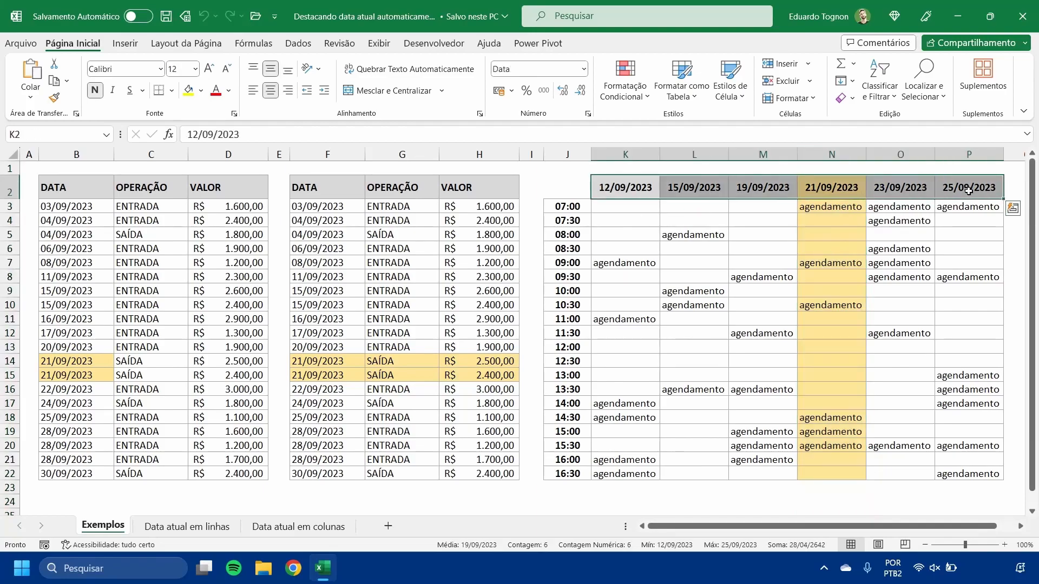
pyautogui.click(831, 154)
pyautogui.click(824, 372)
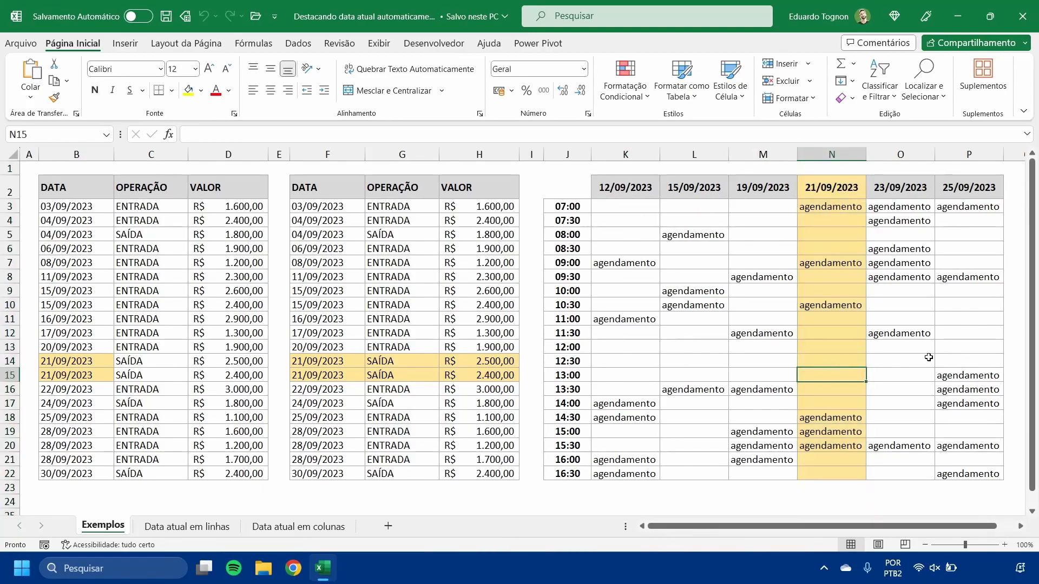
# Switch to the "Data atual em linhas" sheet and review the first table's DATA column, including the empty rows beneath it
pyautogui.click(209, 527)
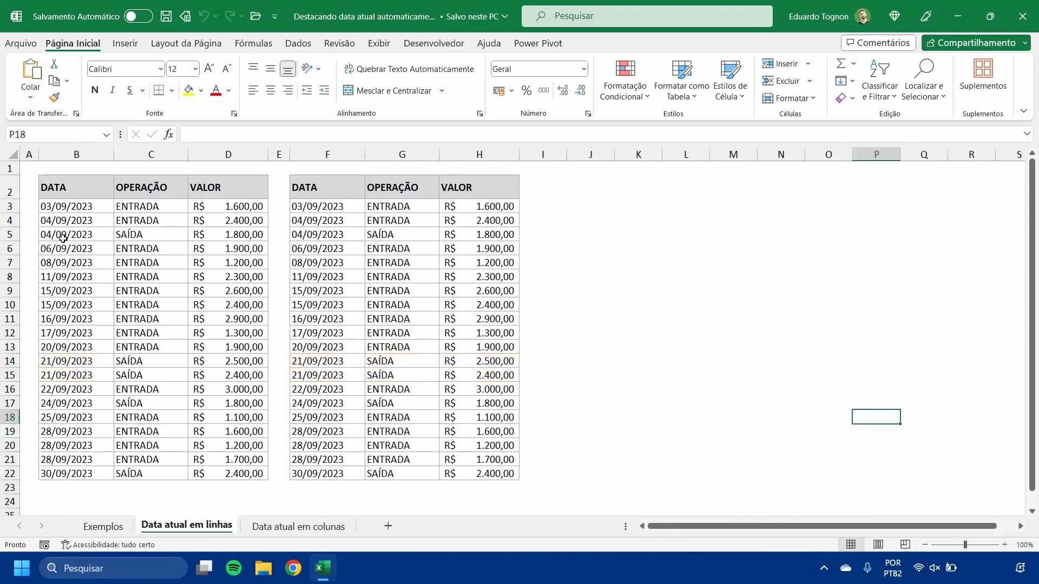
pyautogui.click(92, 207)
pyautogui.moveTo(80, 208); pyautogui.dragTo(65, 470)
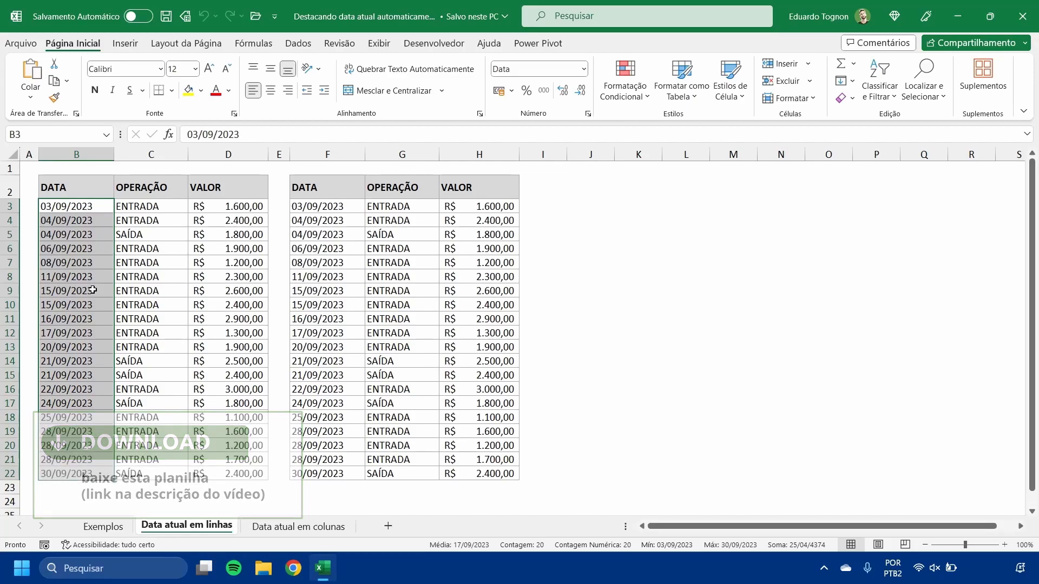
pyautogui.moveTo(79, 206); pyautogui.dragTo(81, 474)
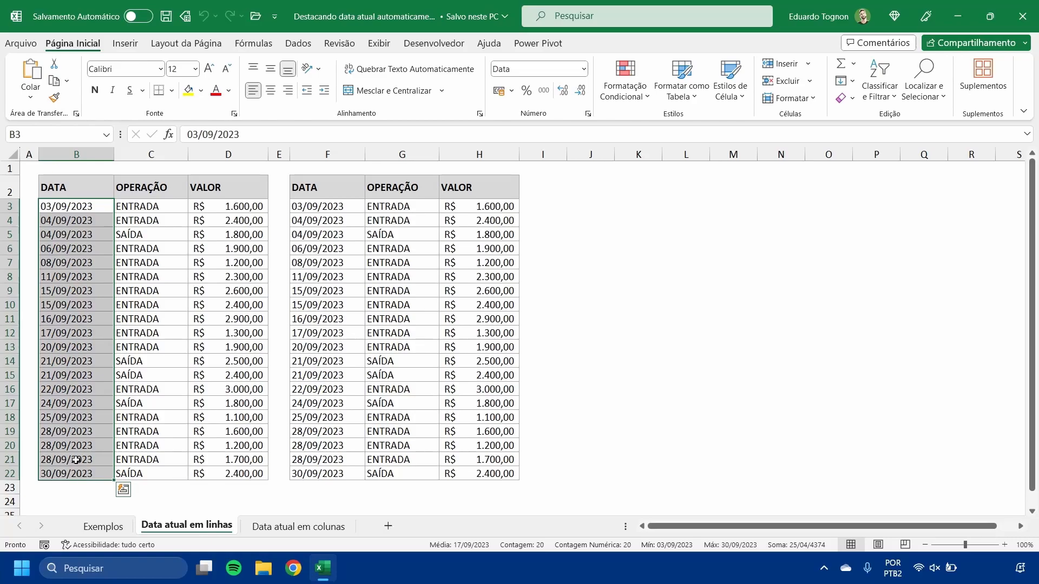
pyautogui.scroll(-3, 76, 362)
pyautogui.click(68, 361)
pyautogui.moveTo(67, 361); pyautogui.dragTo(65, 488)
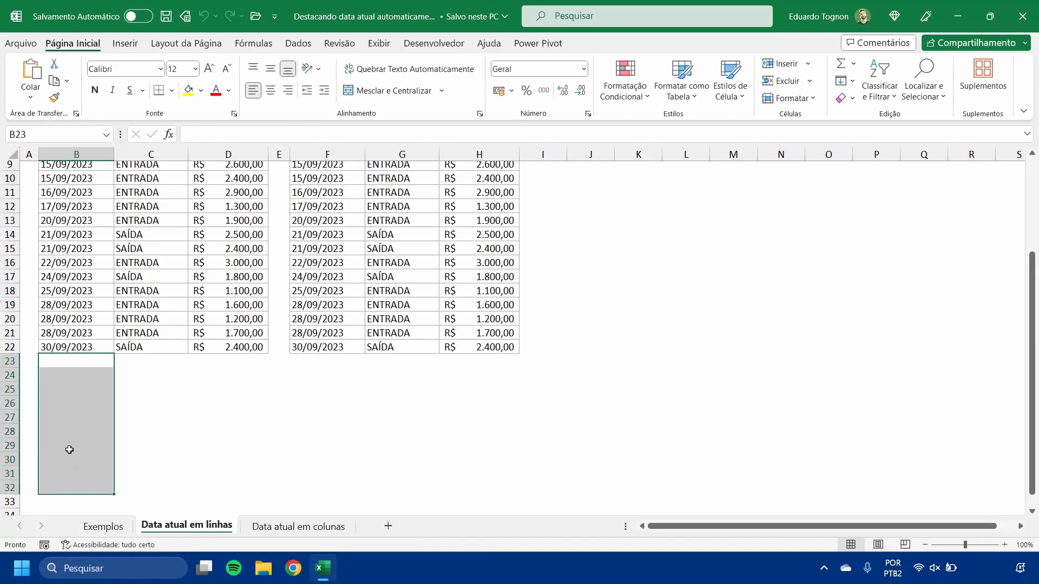
pyautogui.scroll(3, 69, 450)
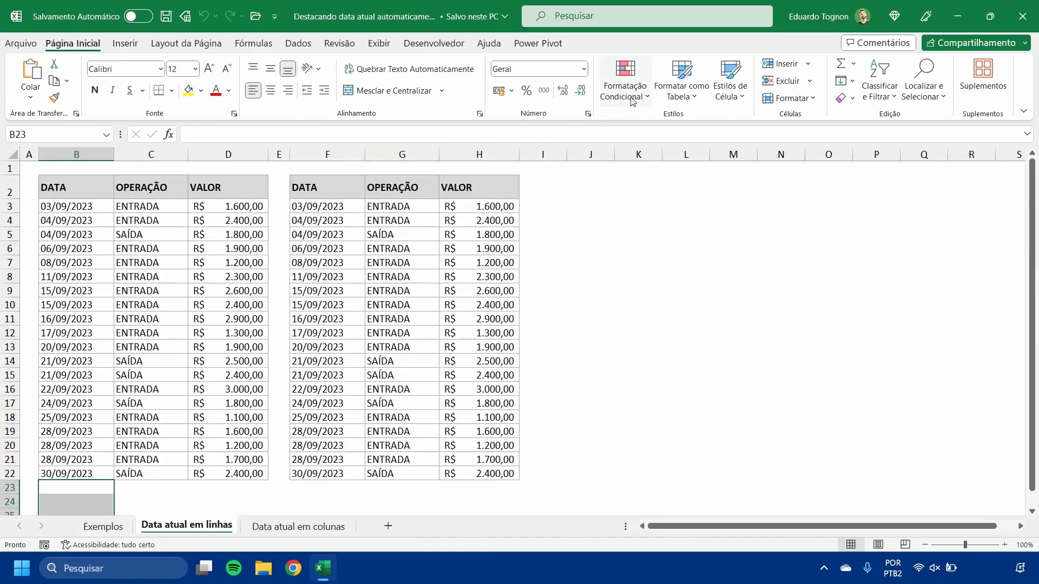
pyautogui.click(69, 150)
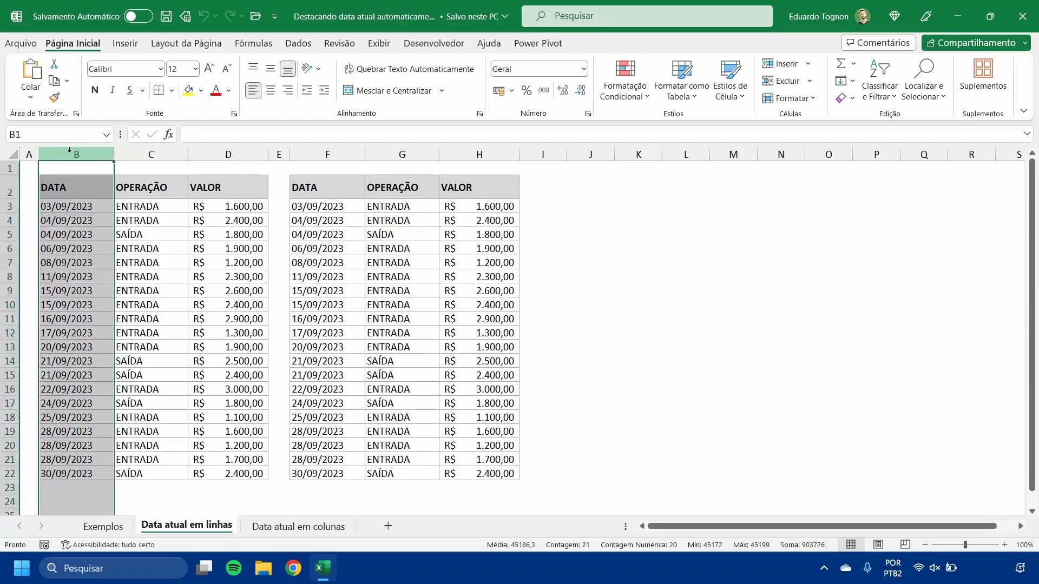
# Open the conditional formatting rules manager for cell B3, the first date, and move it clear of the first table
pyautogui.click(90, 208)
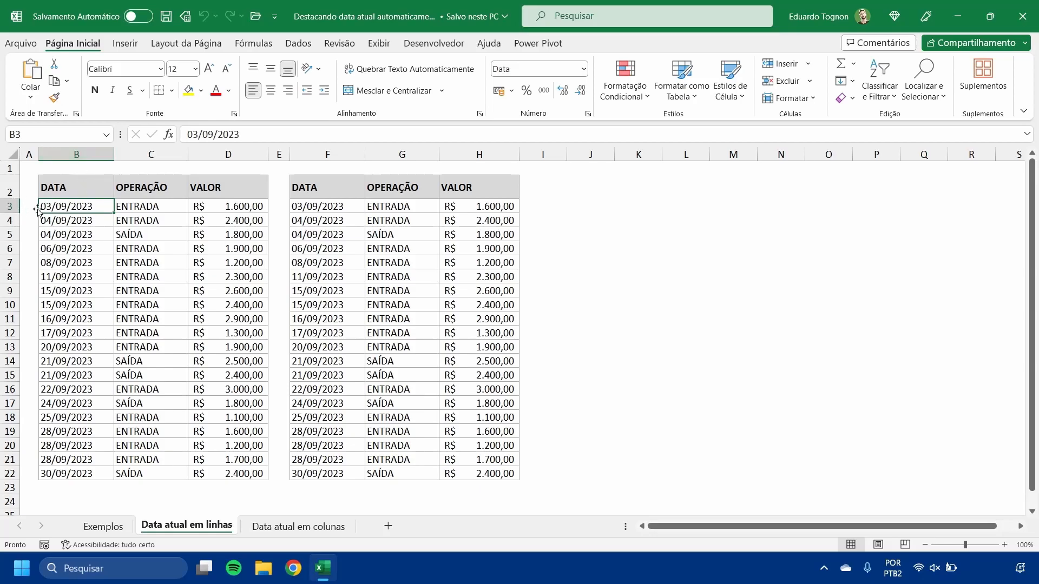
pyautogui.moveTo(79, 204); pyautogui.dragTo(84, 222)
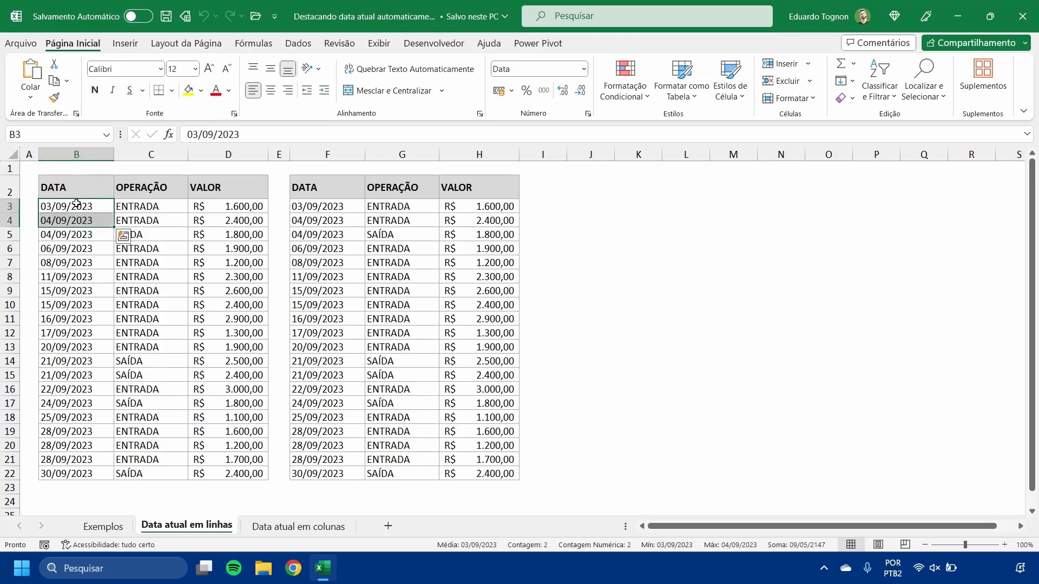
pyautogui.click(77, 205)
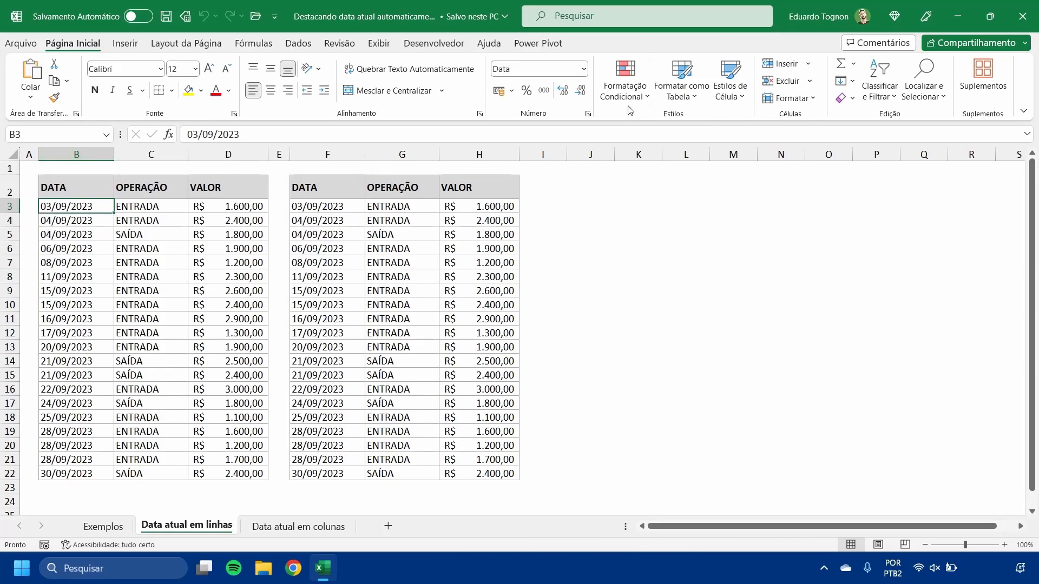
pyautogui.click(622, 89)
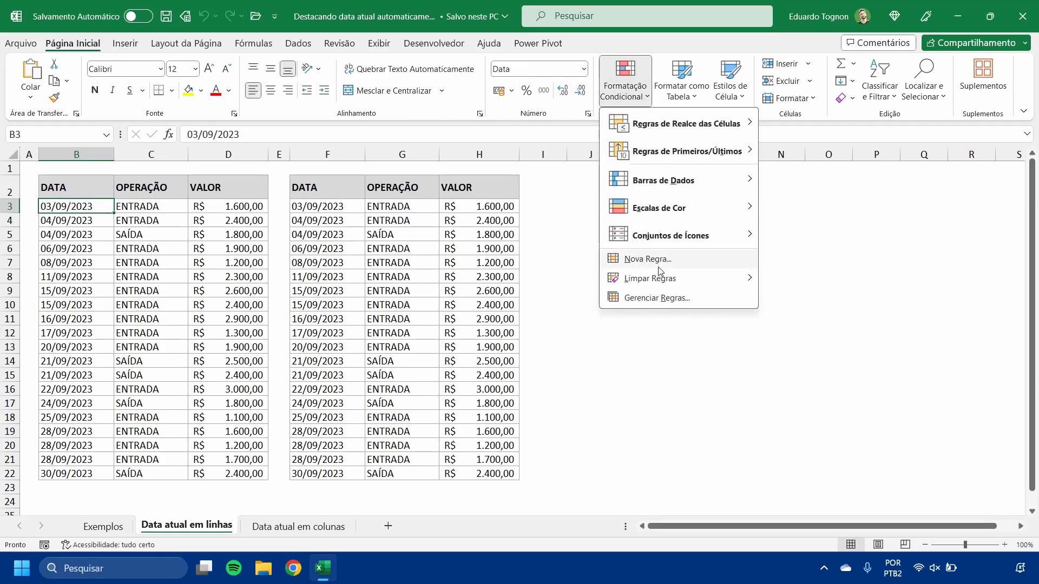
pyautogui.click(669, 298)
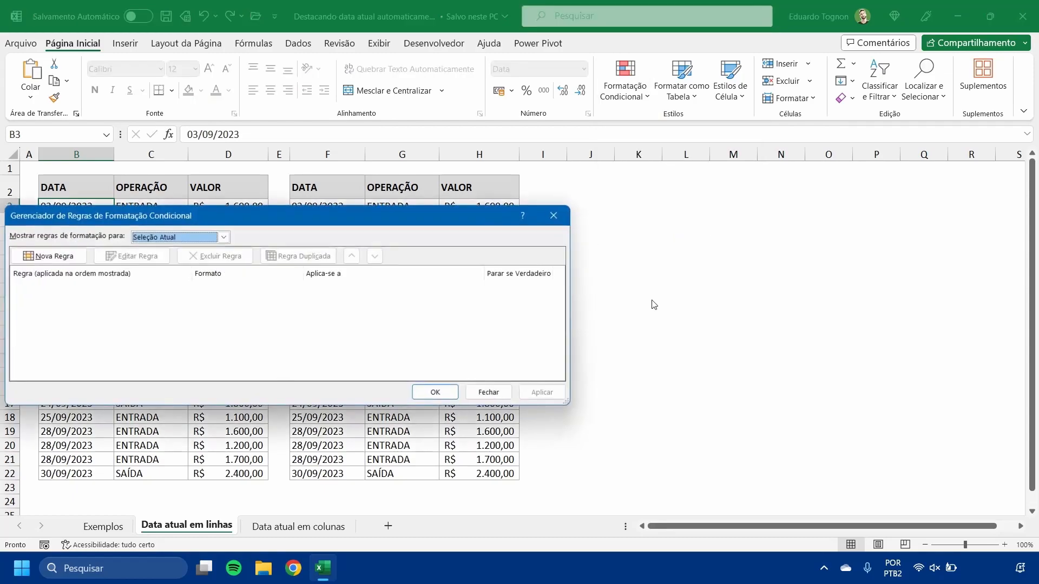
pyautogui.moveTo(241, 224); pyautogui.dragTo(591, 279)
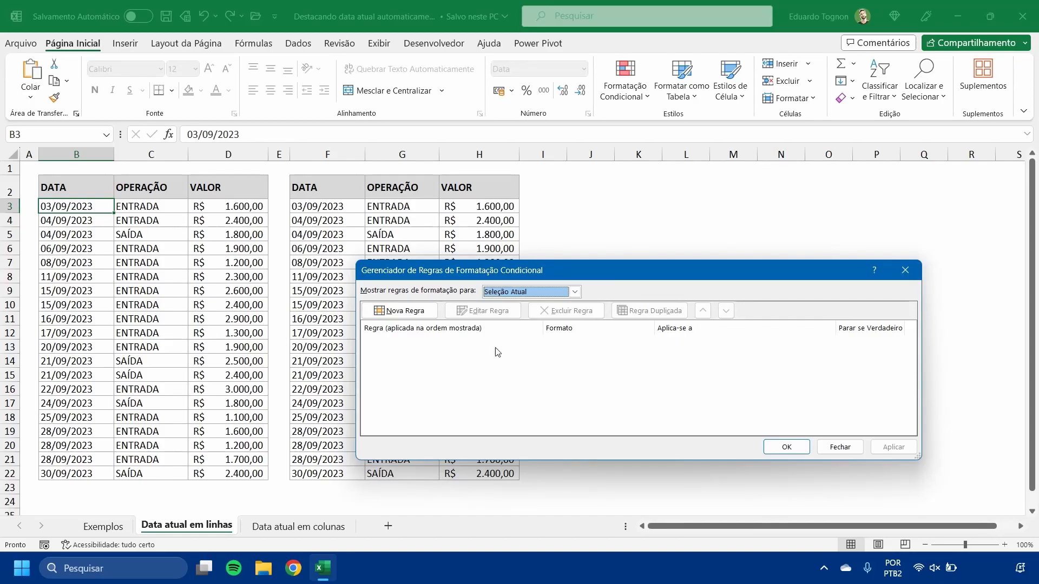
# Start a new rule that uses a formula to determine the cells to format, and enter the formula =$B3=HOJE()
pyautogui.click(413, 313)
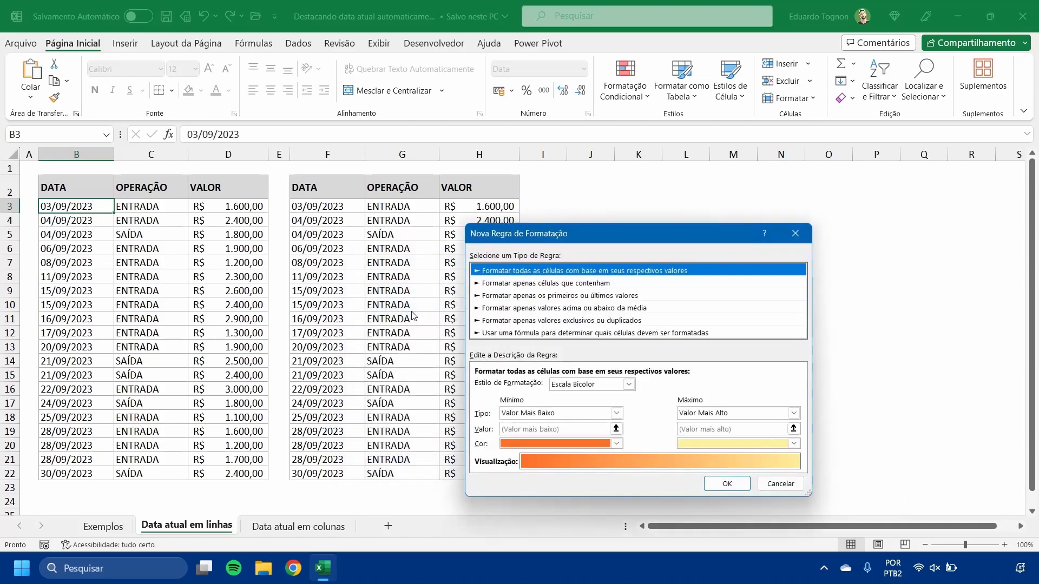
pyautogui.click(559, 334)
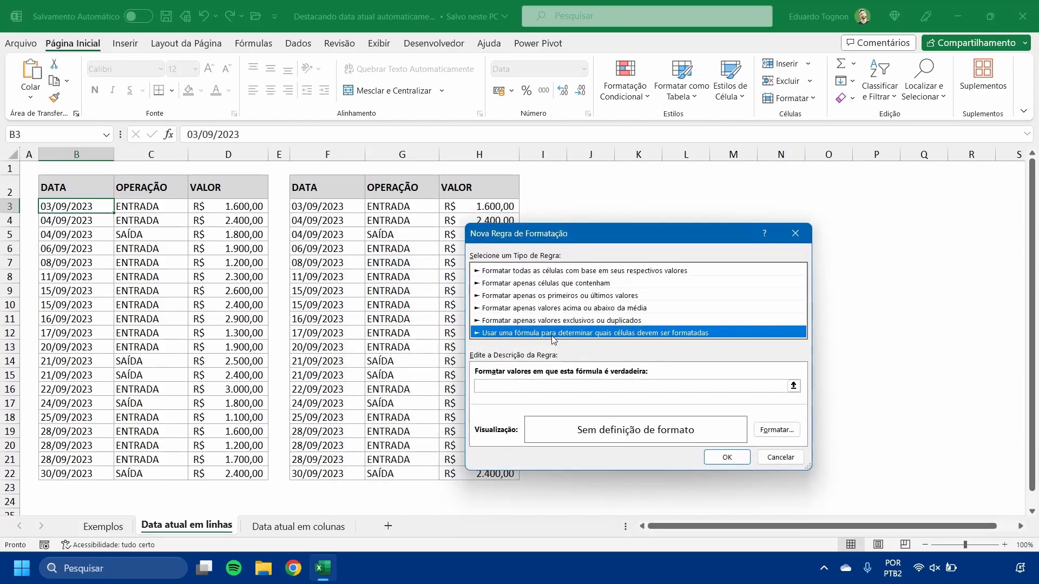
pyautogui.click(529, 387)
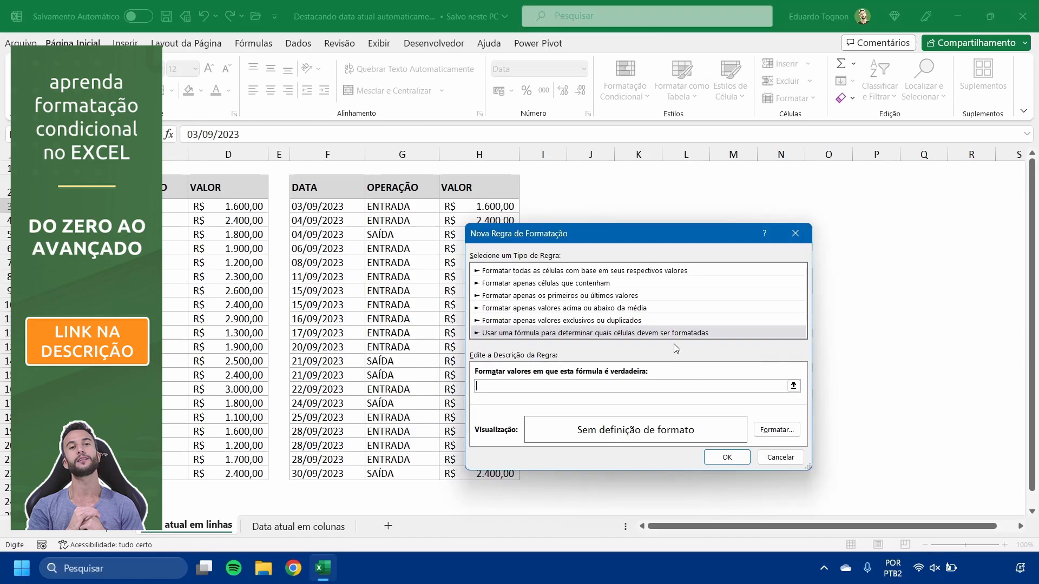
pyautogui.click(497, 387)
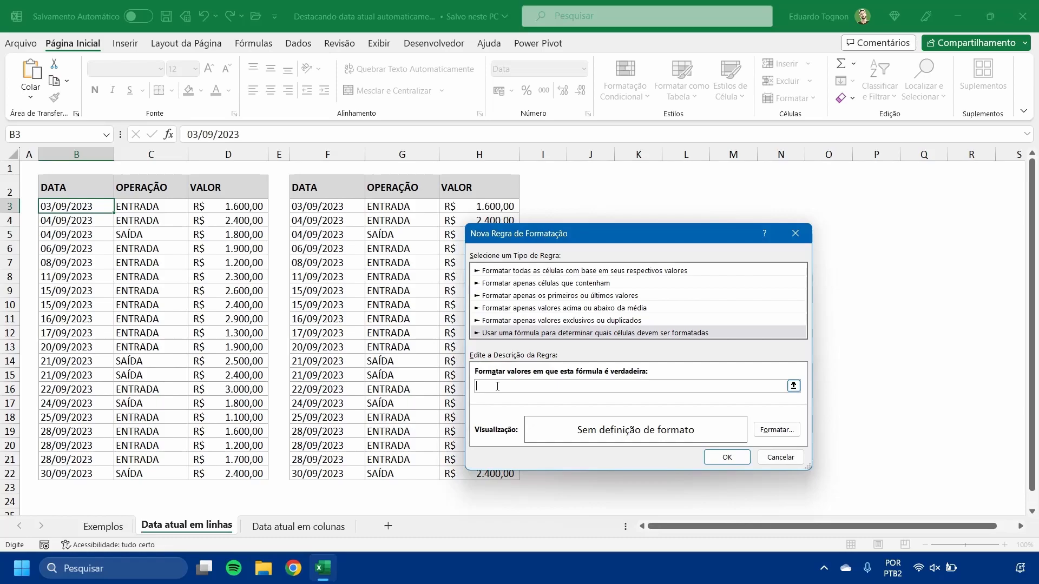
pyautogui.click(89, 211)
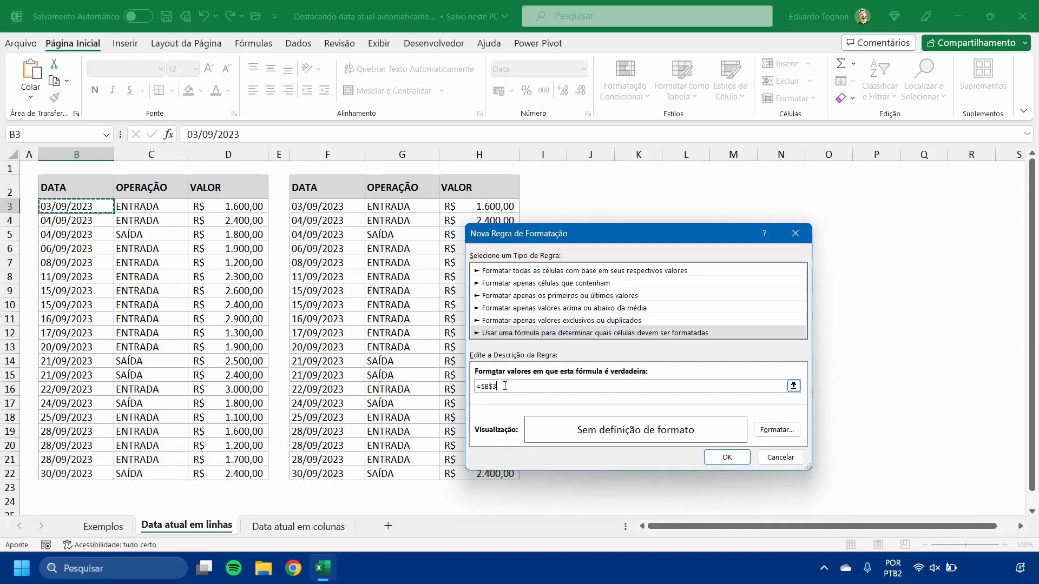
pyautogui.write('=')
pyautogui.write('HOJE(')
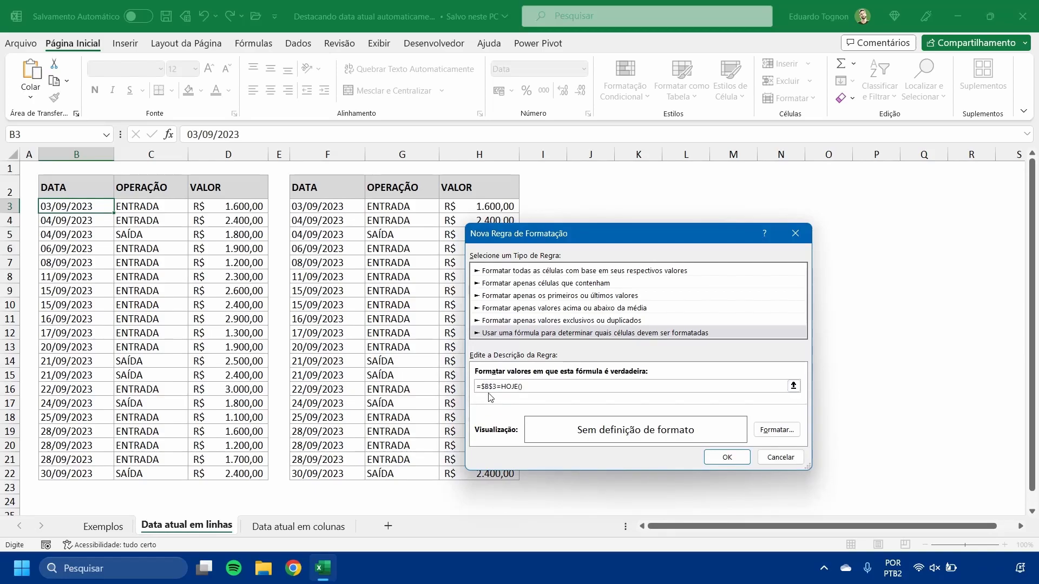
pyautogui.press('BackSpace')
# Give the rule a light gold background fill, then confirm the format and the new rule
pyautogui.click(782, 434)
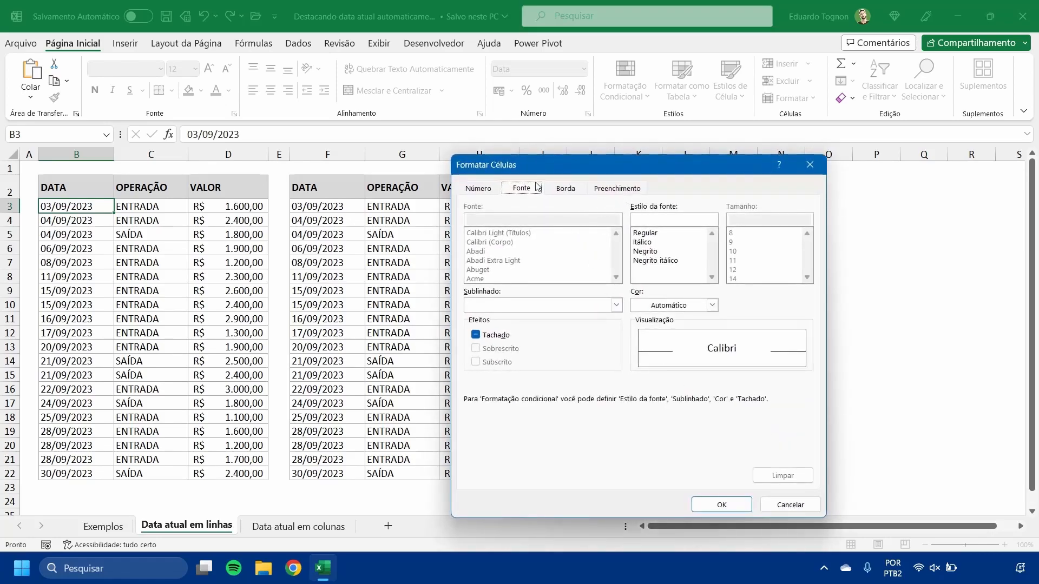
pyautogui.click(478, 190)
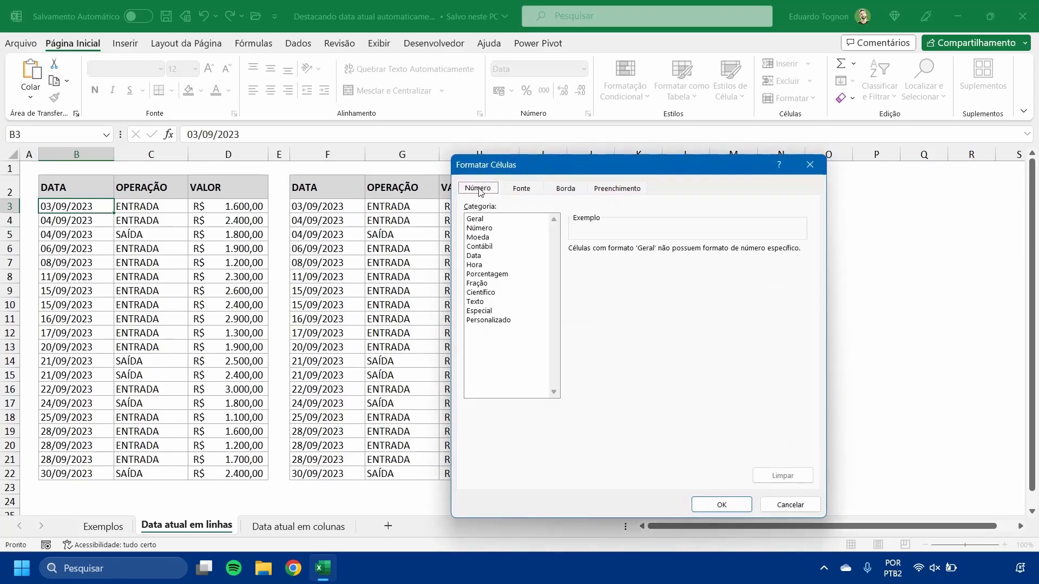
pyautogui.click(522, 190)
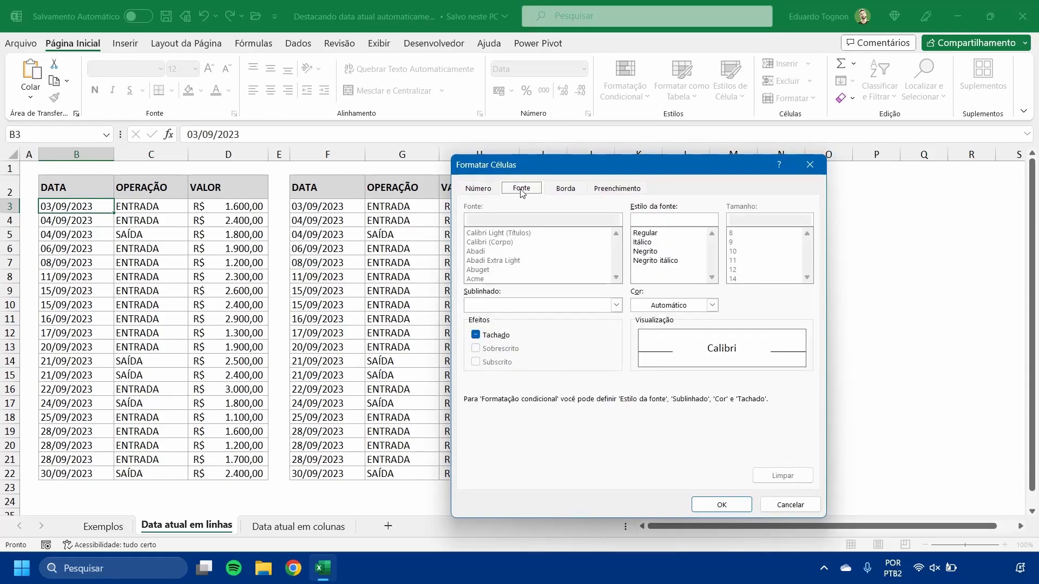
pyautogui.click(567, 188)
pyautogui.click(630, 189)
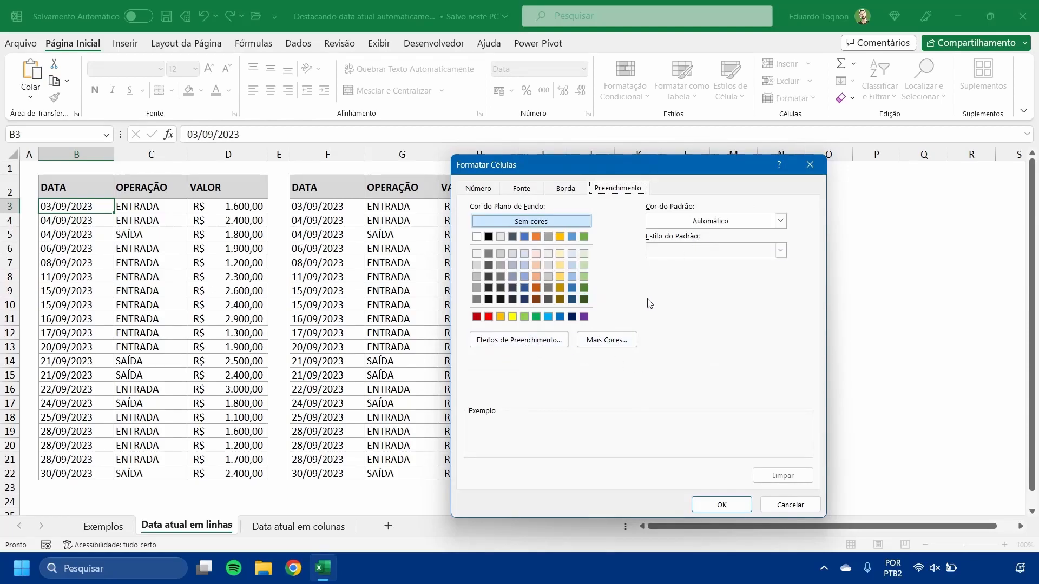
pyautogui.click(560, 265)
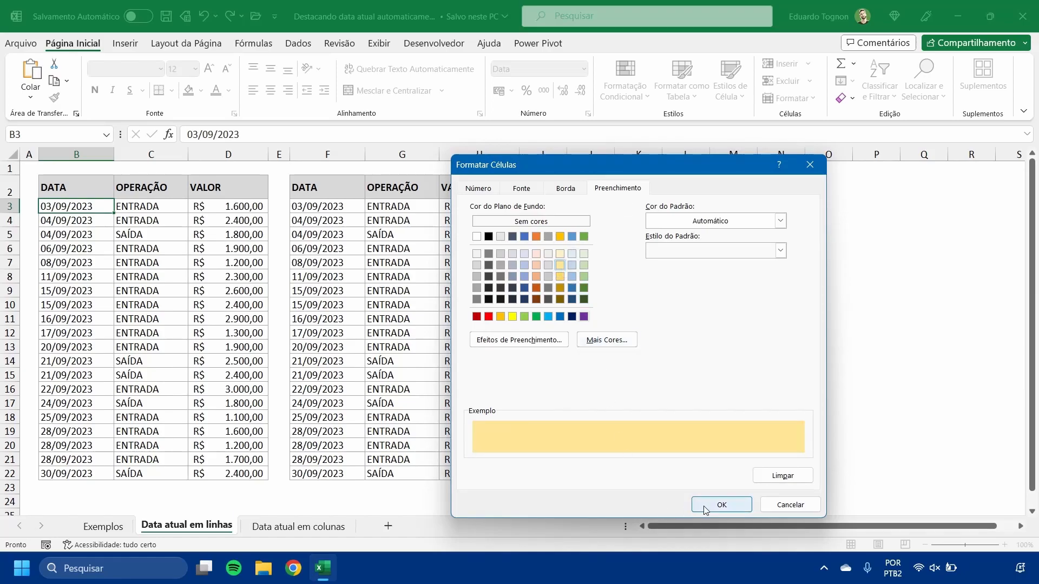
pyautogui.click(722, 504)
pyautogui.click(739, 458)
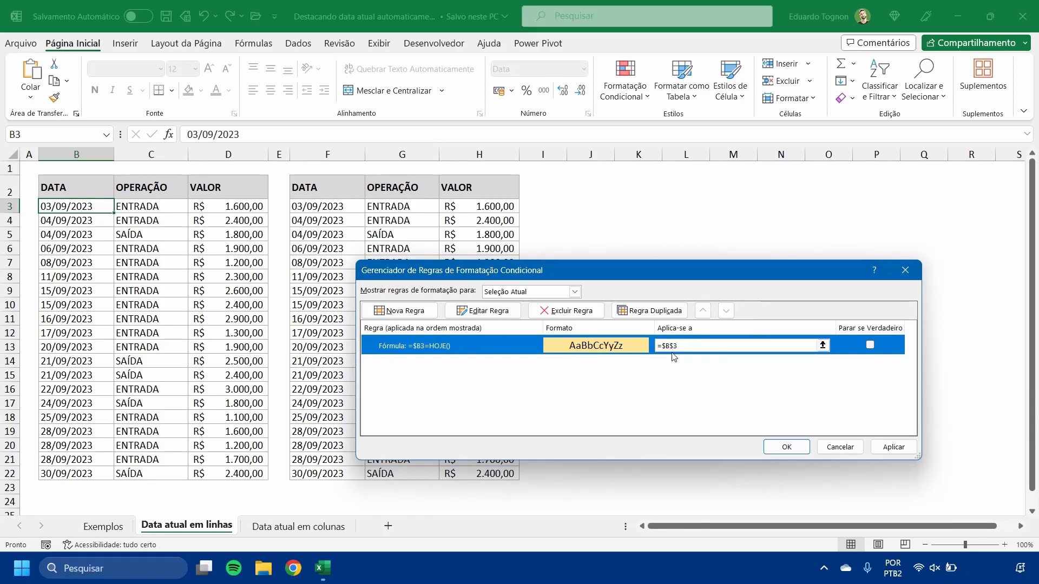
# Set the rule's applied range to the first table's dates, $B$3:$B$22, and check the empty rows beneath them
pyautogui.click(823, 345)
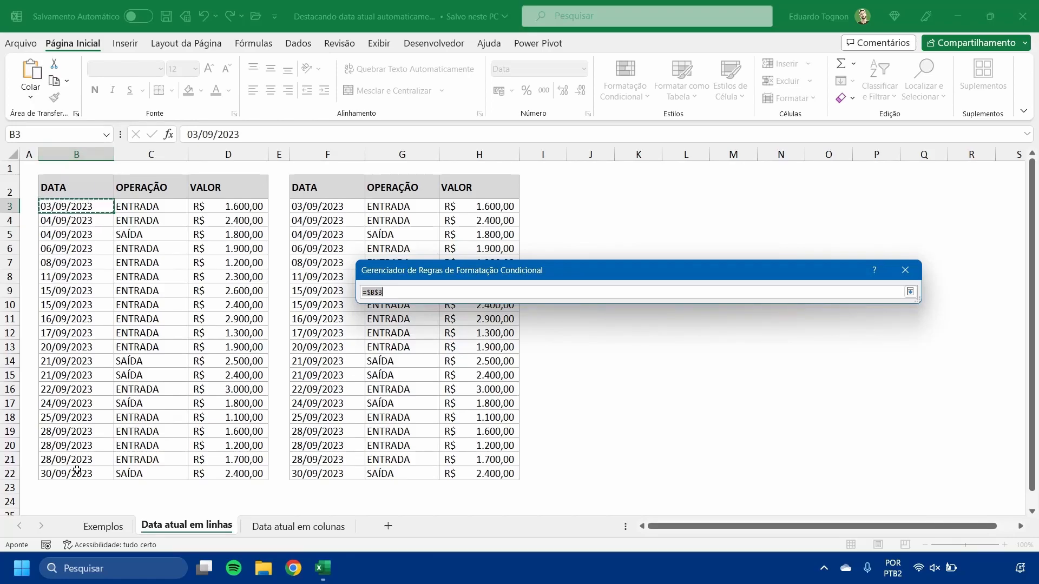
pyautogui.moveTo(99, 205); pyautogui.dragTo(84, 470)
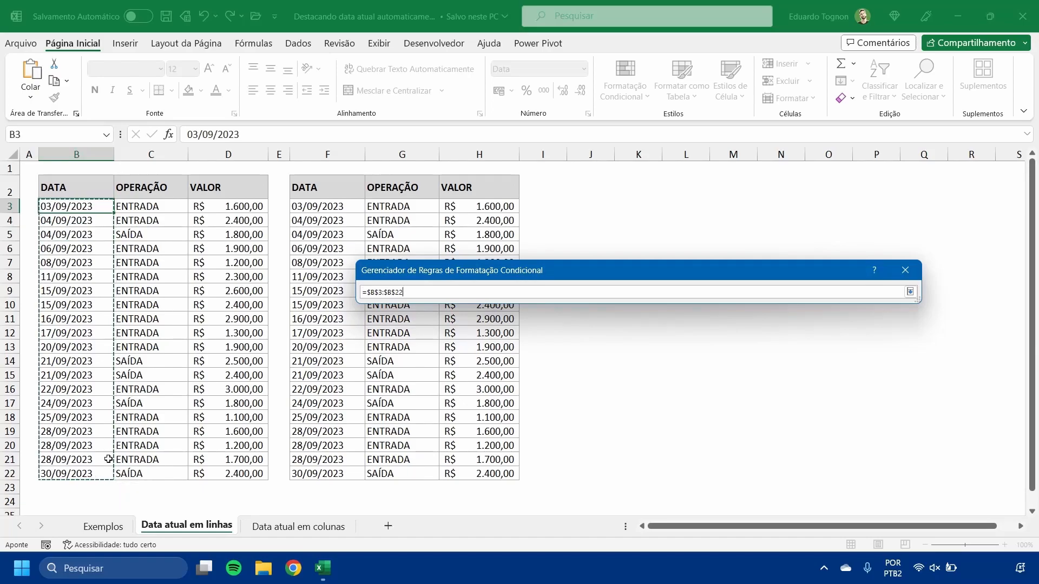
pyautogui.scroll(-2, 78, 459)
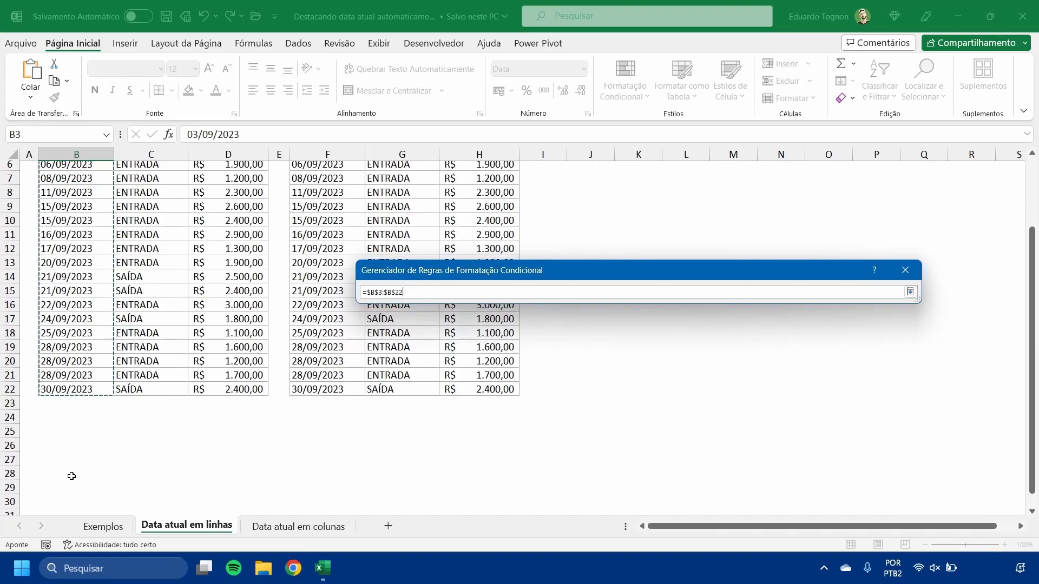
pyautogui.scroll(1, 70, 464)
pyautogui.scroll(1, 71, 464)
pyautogui.scroll(-6, 91, 222)
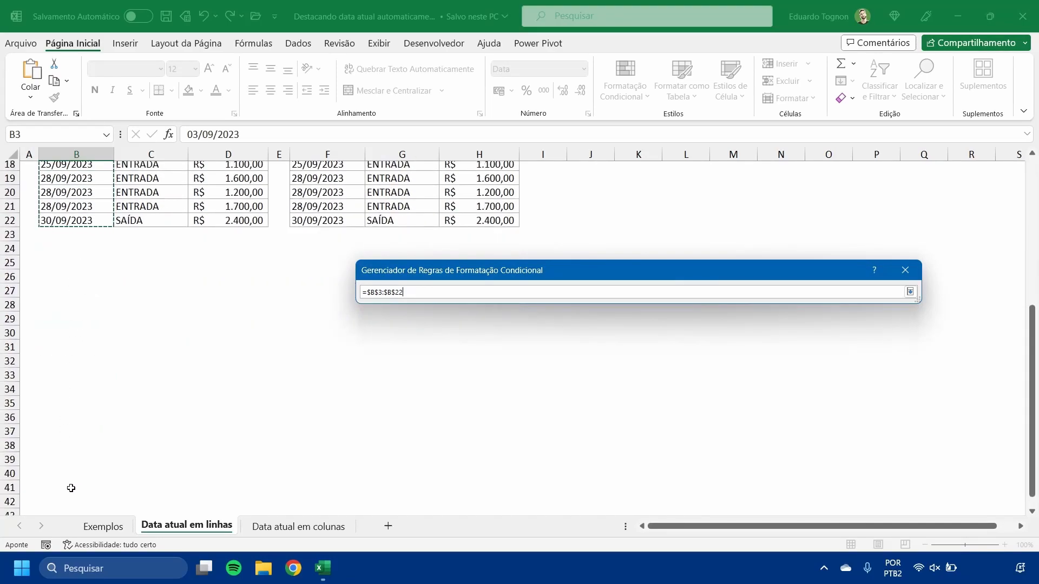
pyautogui.scroll(6, 70, 488)
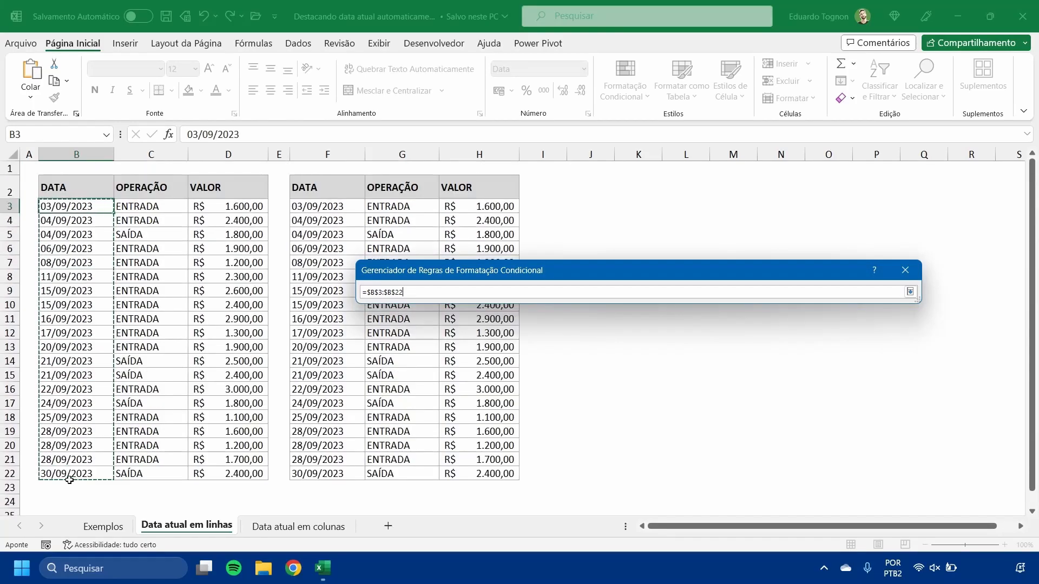
# Set the rule's applied range to the entire column B, =$B:$B, and confirm the rules manager
pyautogui.click(88, 155)
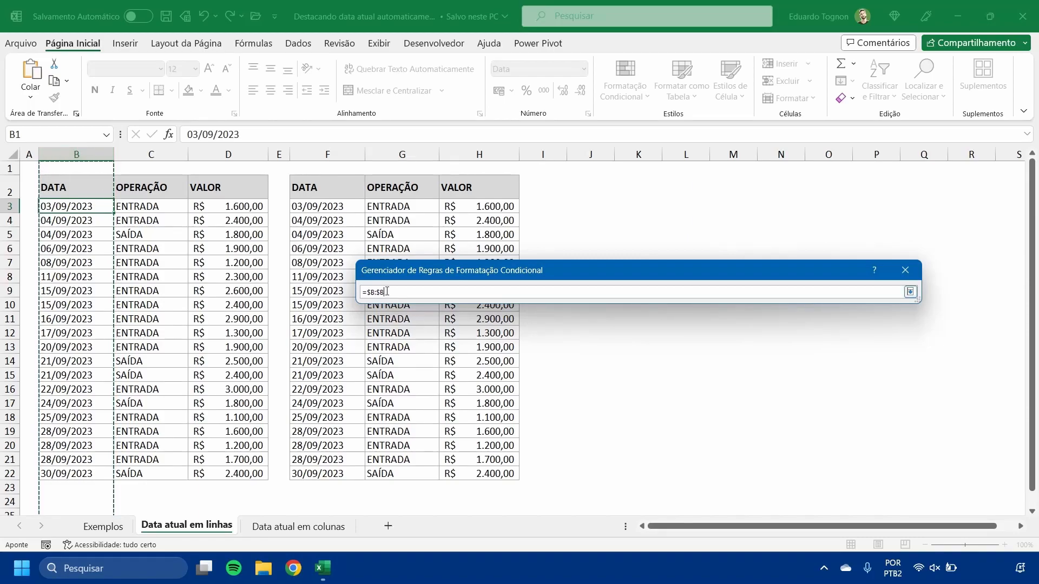
pyautogui.scroll(-8, 81, 314)
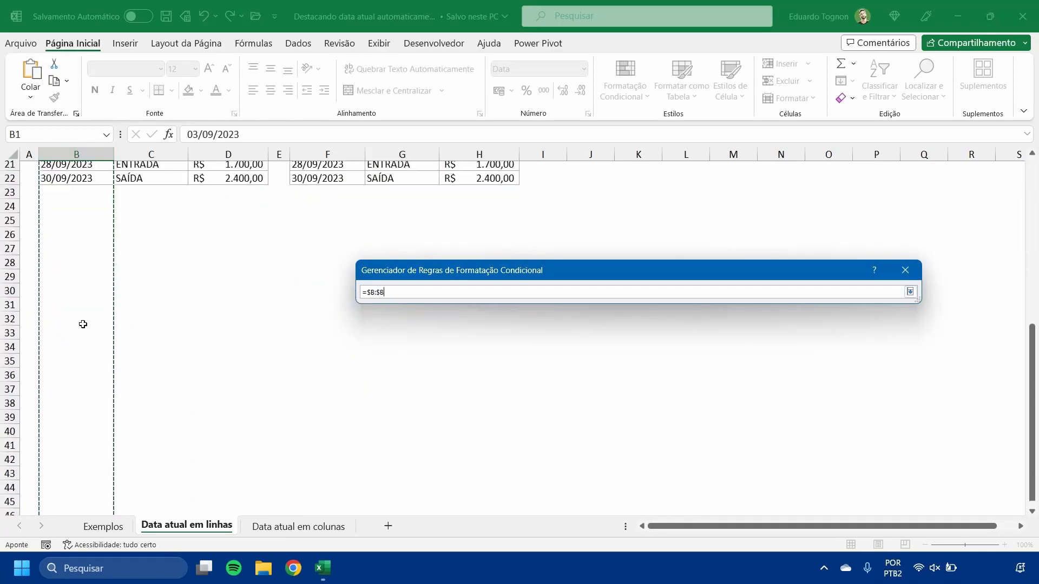
pyautogui.scroll(8, 83, 324)
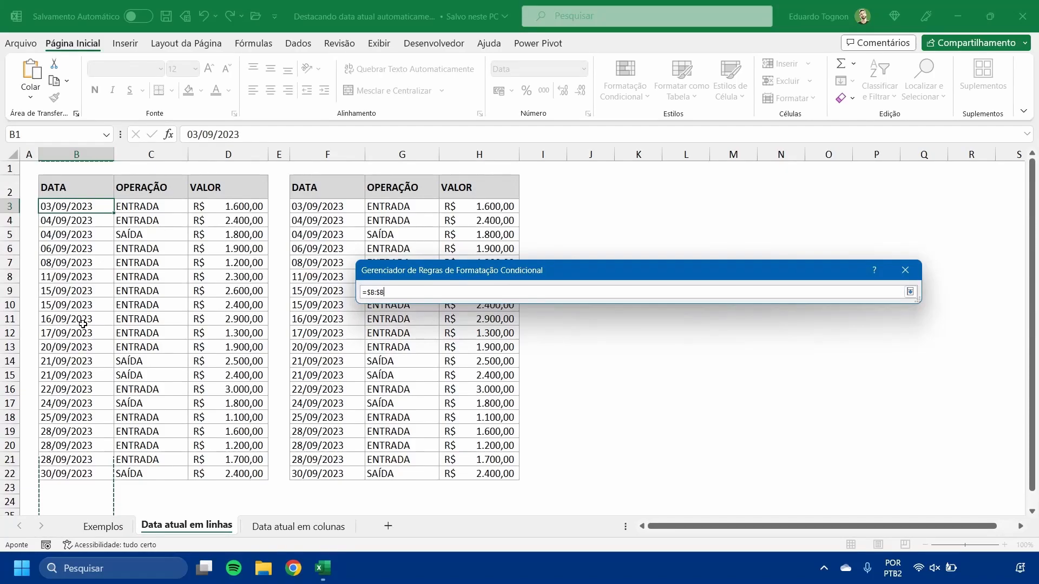
pyautogui.click(910, 292)
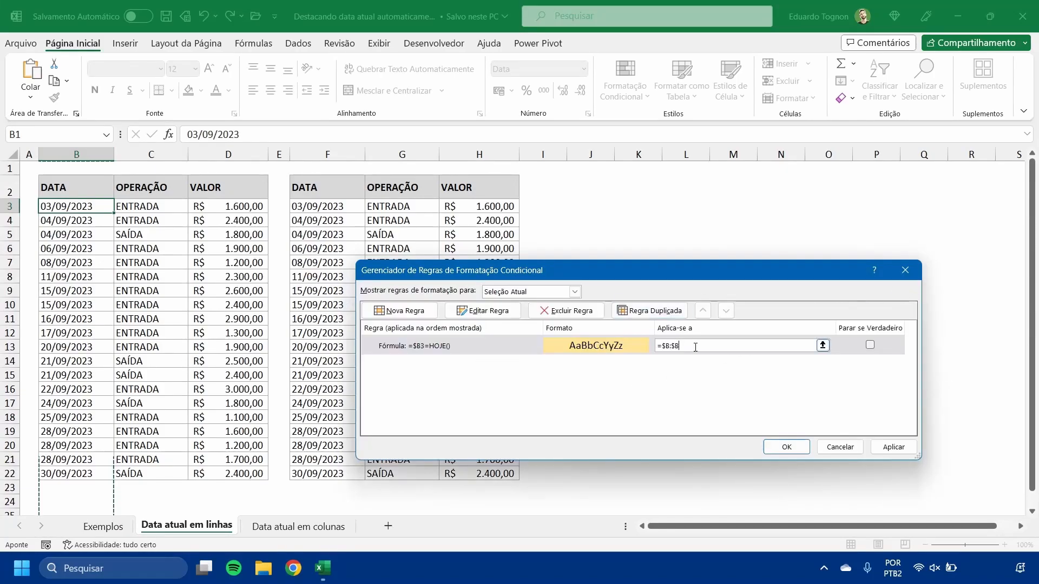
pyautogui.click(781, 448)
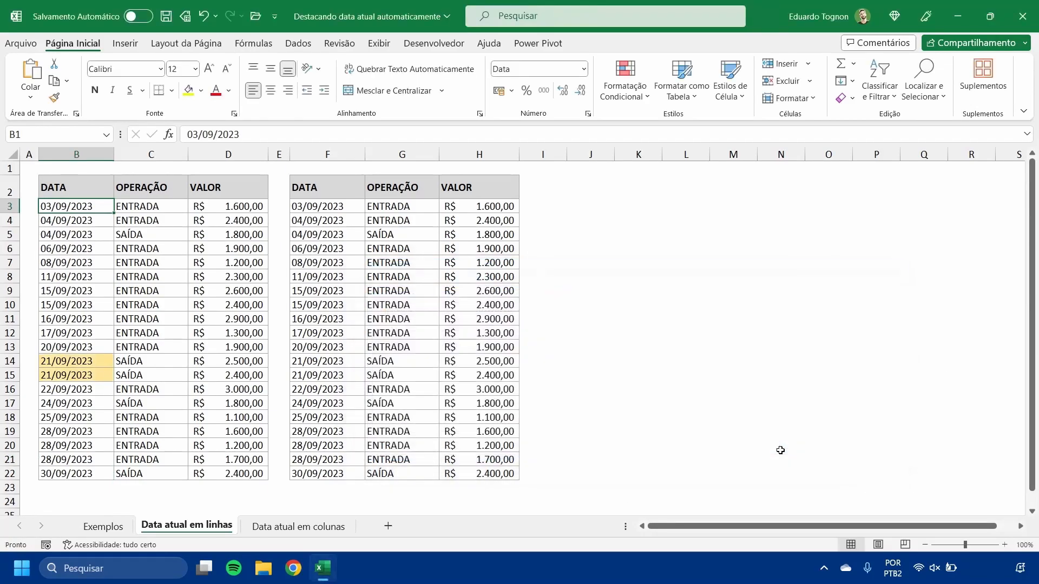
pyautogui.click(634, 417)
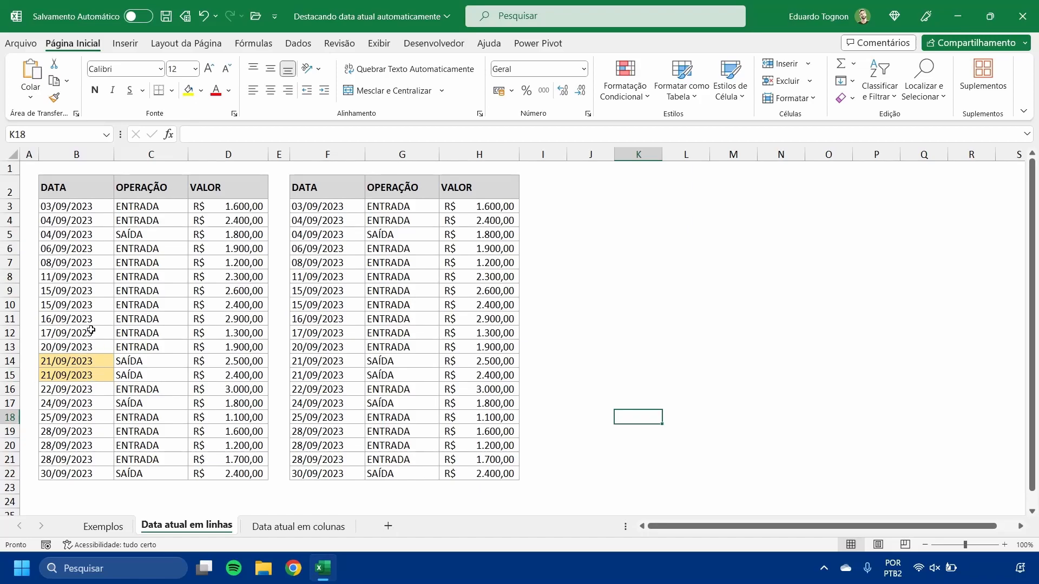
# Compare the highlighted date cells in the first table with the complete 21/09/2023 rows of the second table
pyautogui.click(74, 391)
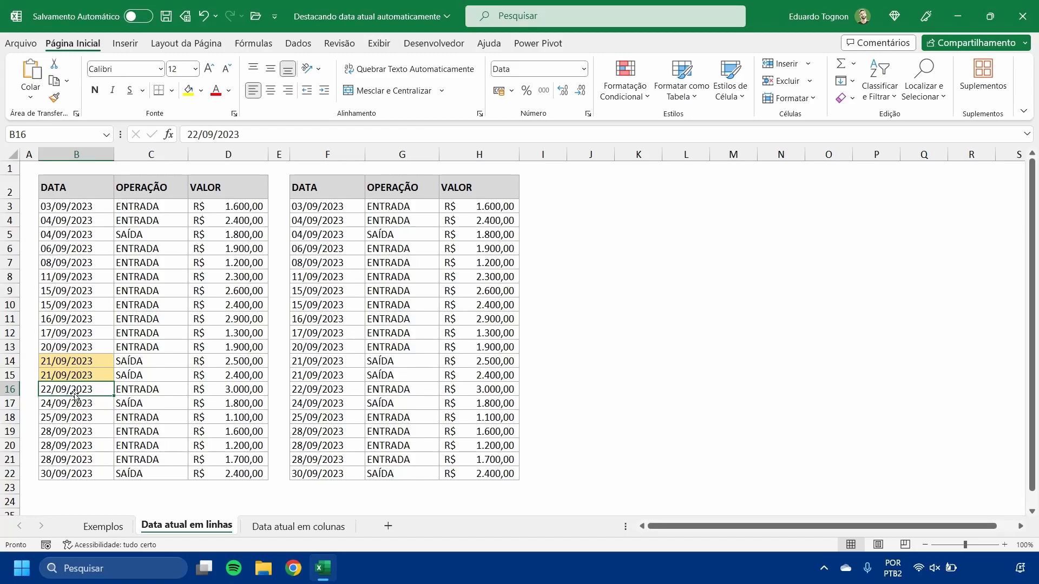
pyautogui.click(339, 212)
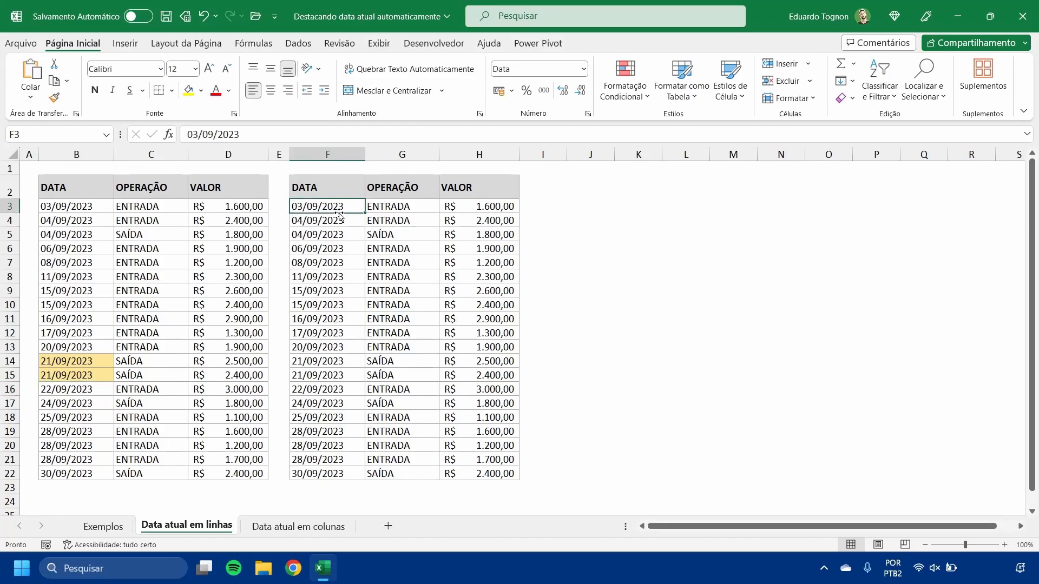
pyautogui.moveTo(329, 360); pyautogui.dragTo(480, 373)
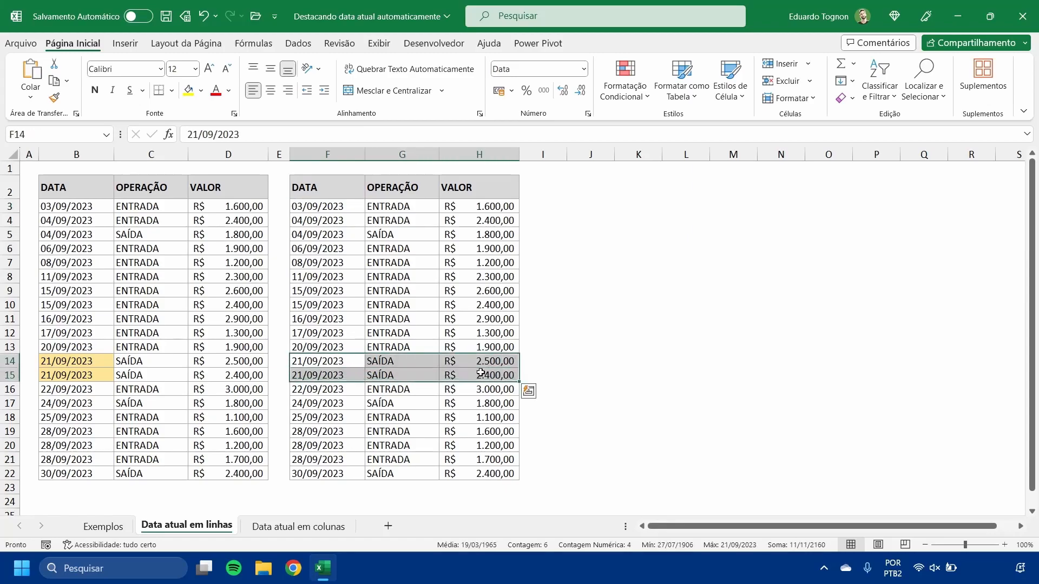
pyautogui.moveTo(84, 361); pyautogui.dragTo(79, 399)
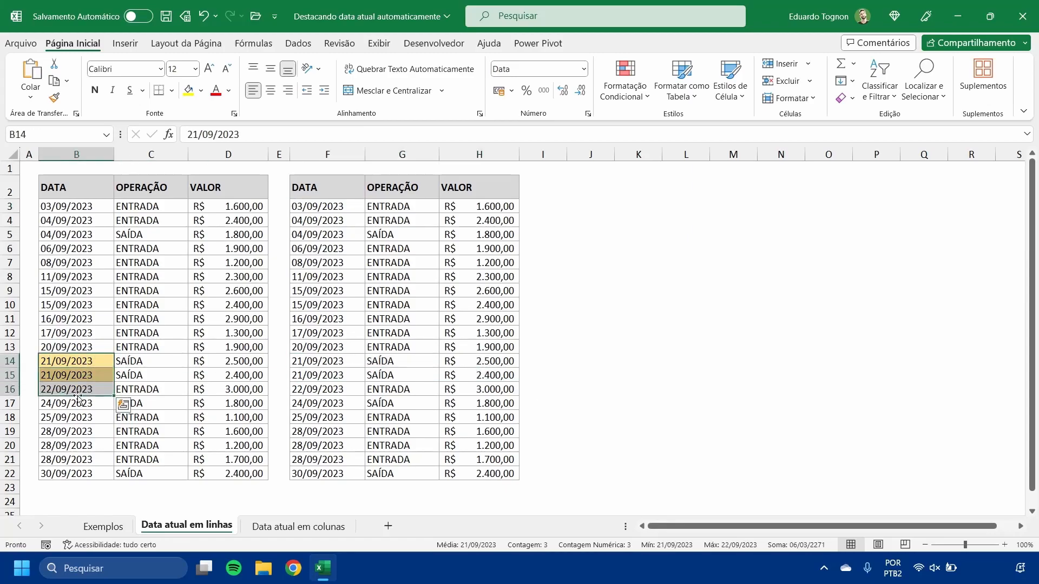
pyautogui.click(64, 363)
pyautogui.moveTo(94, 359); pyautogui.dragTo(217, 374)
pyautogui.click(58, 361)
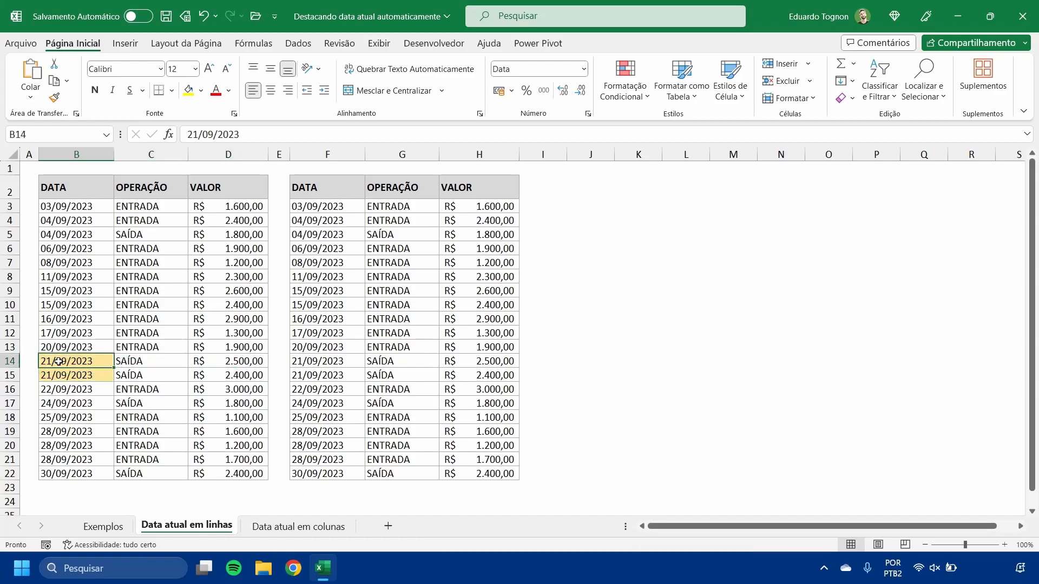
# Create a formula-based conditional formatting rule for F3, the second table's first date, with the formula =$F3=HOJE()
pyautogui.click(327, 206)
pyautogui.click(625, 81)
pyautogui.click(641, 299)
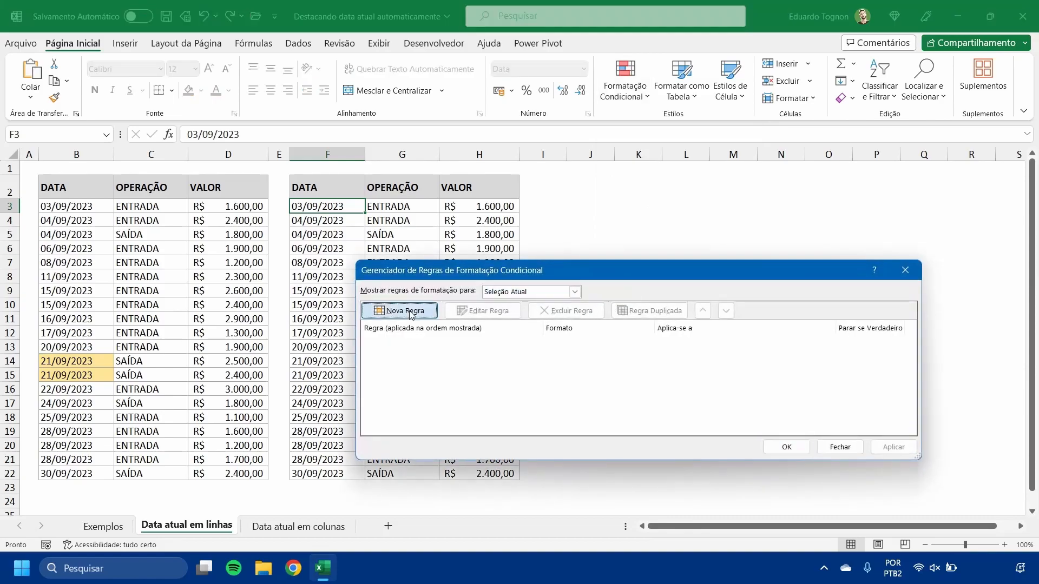
pyautogui.click(409, 312)
pyautogui.click(617, 332)
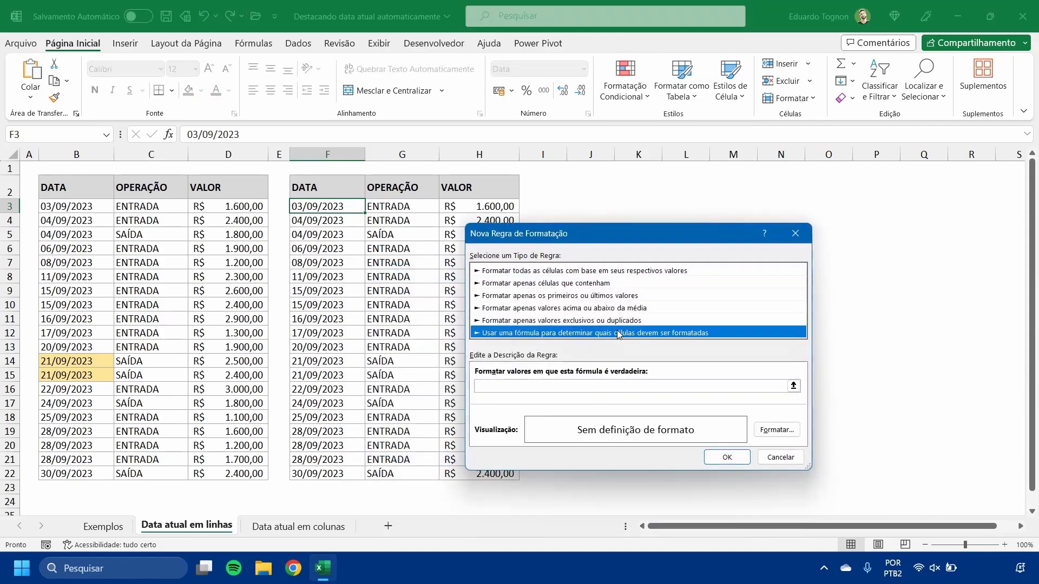
pyautogui.click(581, 385)
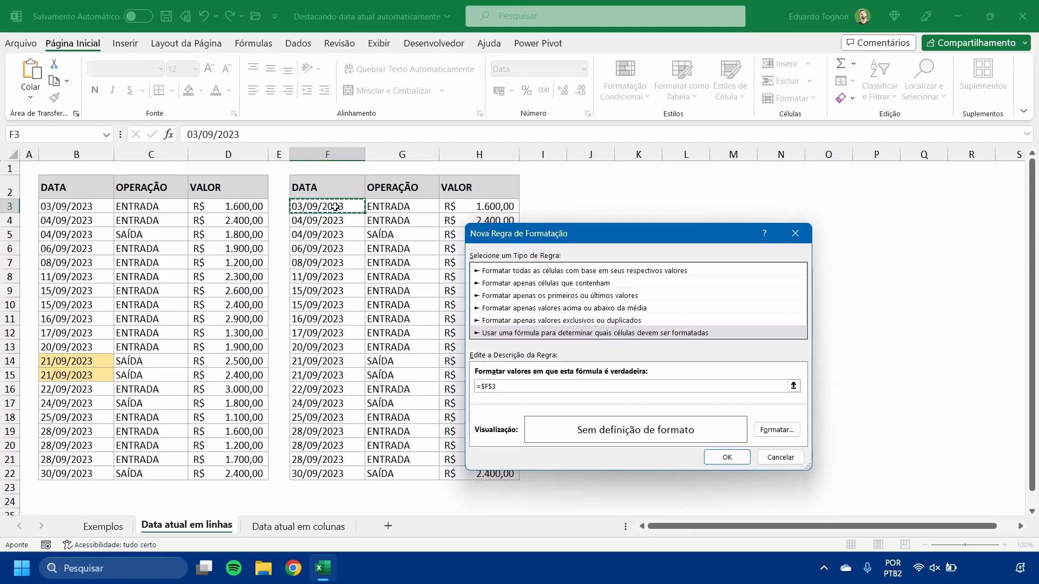
pyautogui.write('=HOJE(')
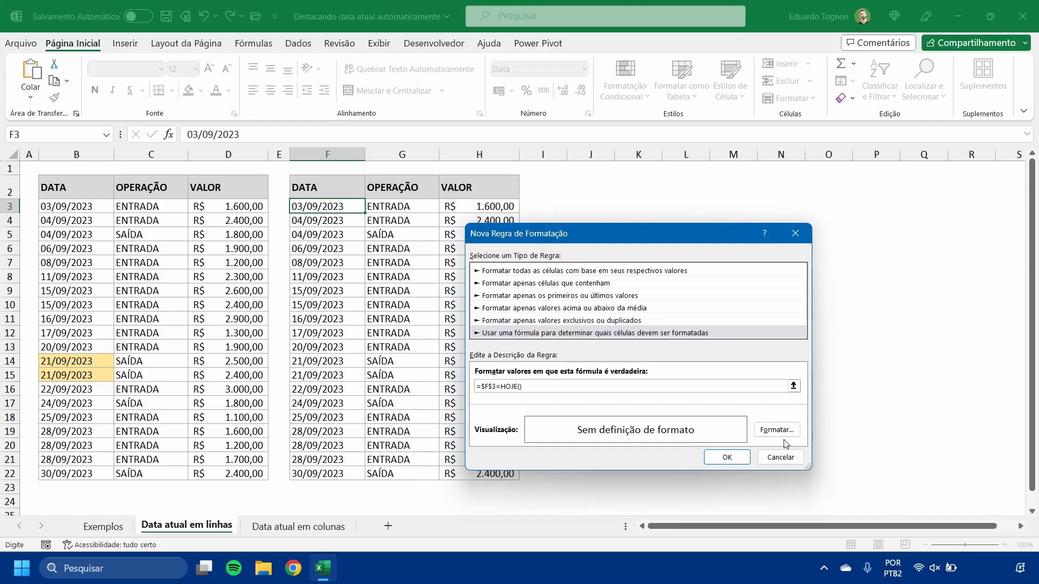
pyautogui.press('BackSpace')
# Give the second table's rule a light gold background fill and confirm the format and the rule
pyautogui.click(776, 430)
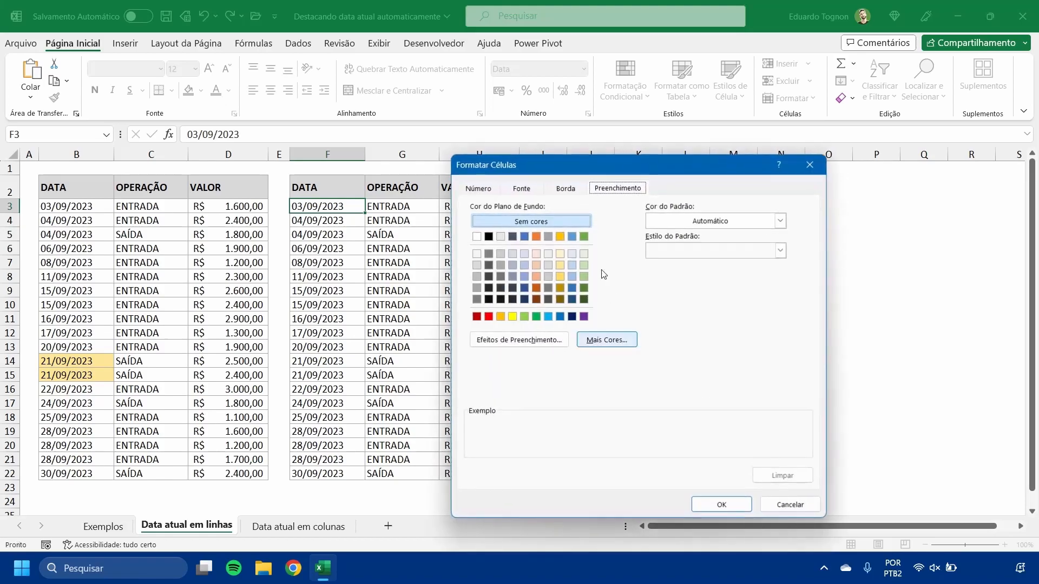
pyautogui.click(560, 265)
pyautogui.click(722, 505)
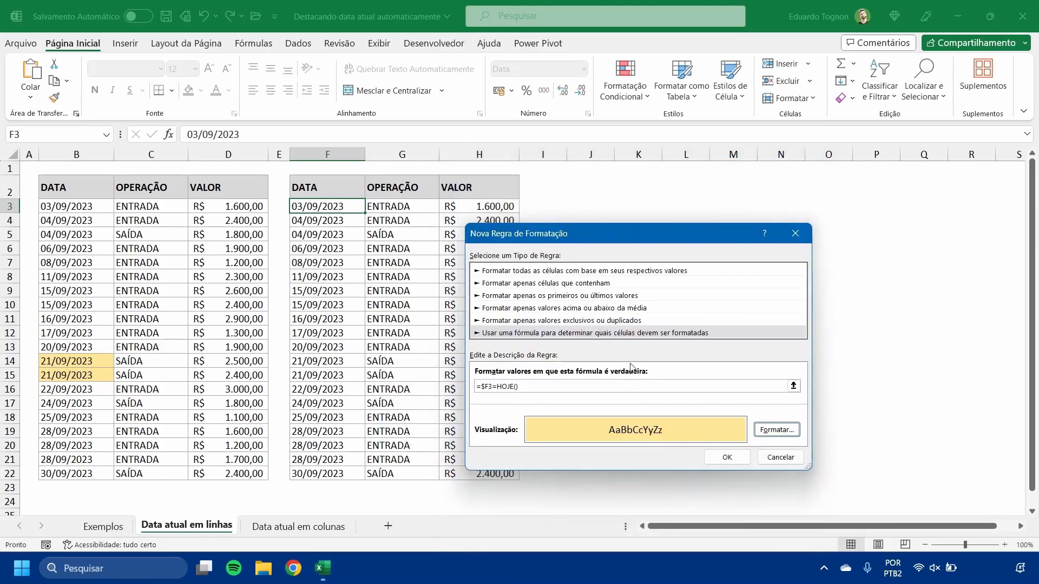
pyautogui.click(725, 458)
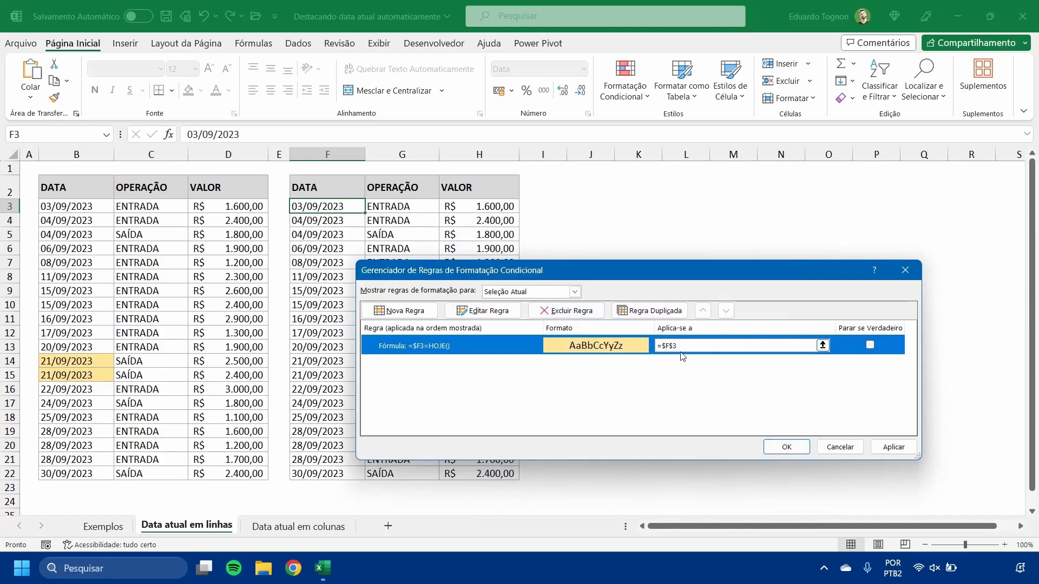
# Set the applied range of the second table's rule to the entire columns F to H, =$F:$H, and confirm the rules manager
pyautogui.click(823, 345)
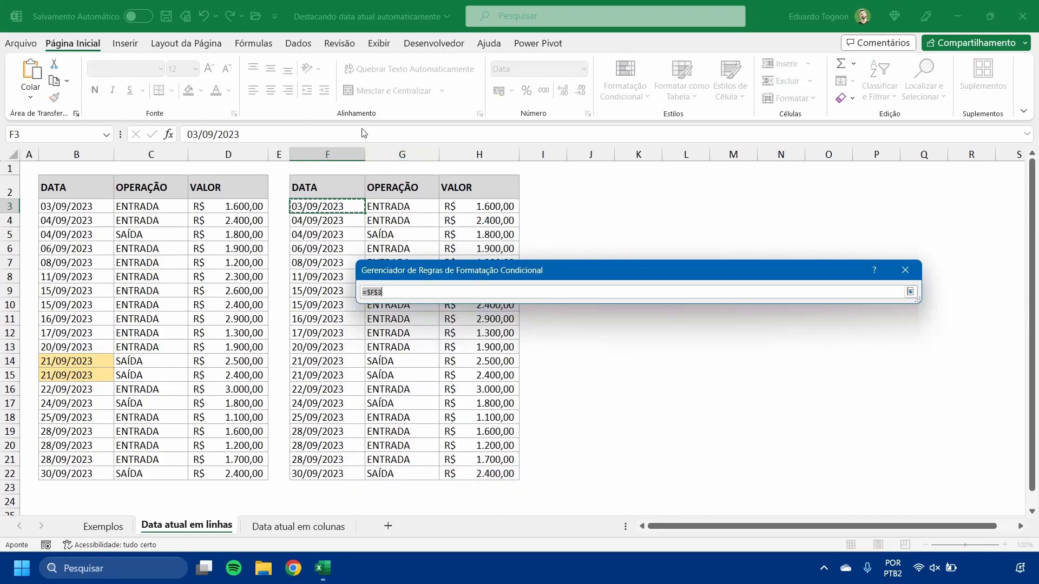
pyautogui.click(330, 154)
pyautogui.moveTo(320, 152)
pyautogui.mouseDown()
pyautogui.moveTo(515, 152)
pyautogui.moveTo(324, 142)
pyautogui.moveTo(336, 146)
pyautogui.mouseUp()
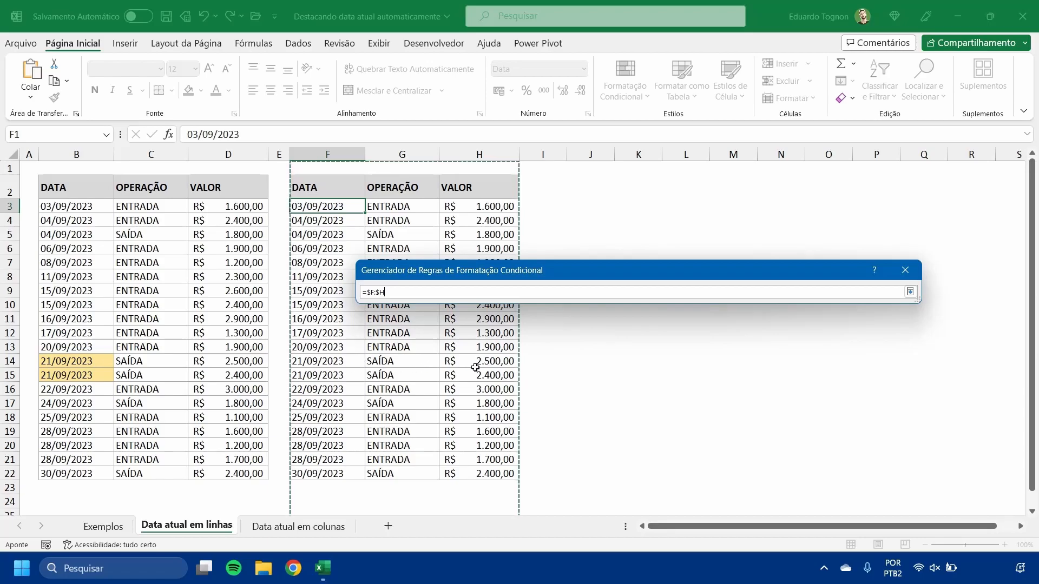
pyautogui.click(910, 292)
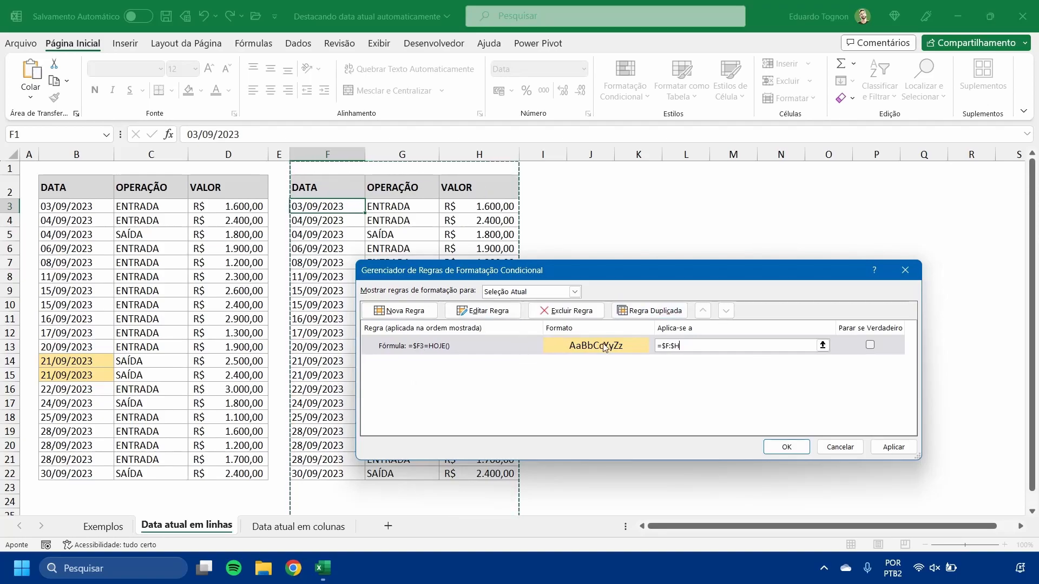
pyautogui.click(787, 447)
pyautogui.click(674, 384)
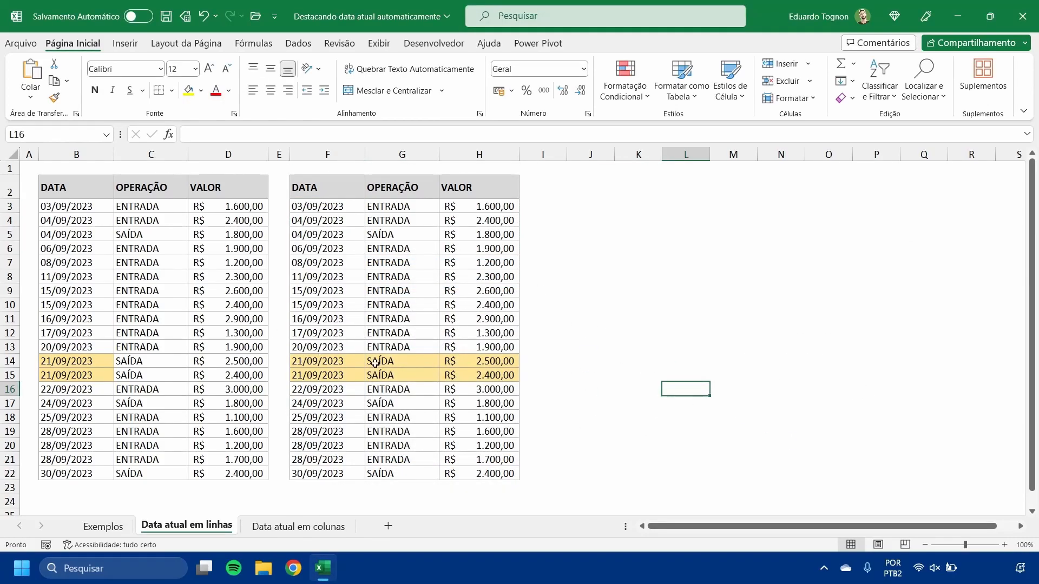
# Look at the "Data atual em colunas" sheet, then return to "Data atual em linhas" and review columns F to H
pyautogui.click(295, 526)
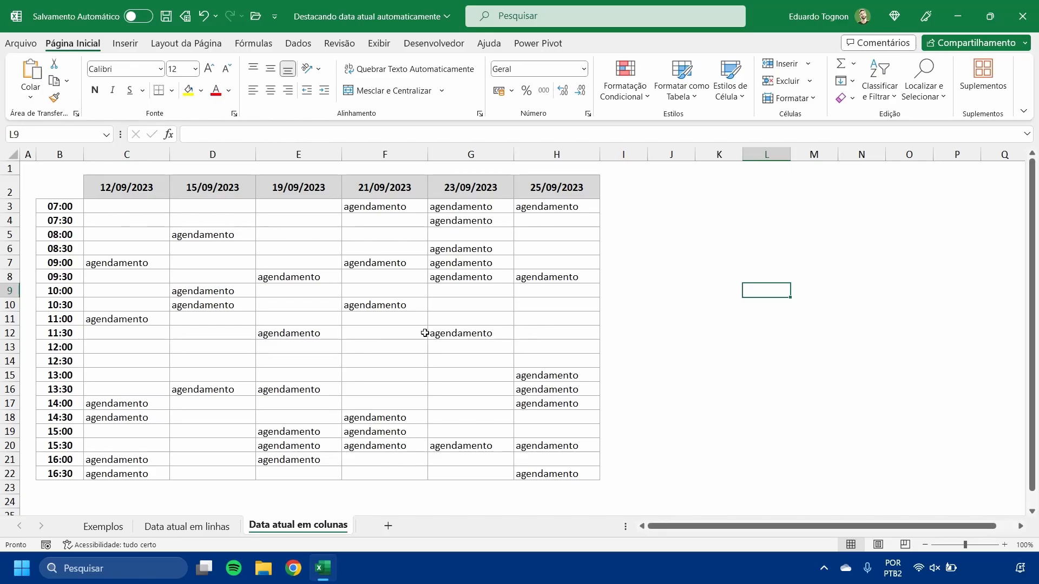
pyautogui.click(187, 527)
pyautogui.moveTo(331, 157); pyautogui.dragTo(499, 159)
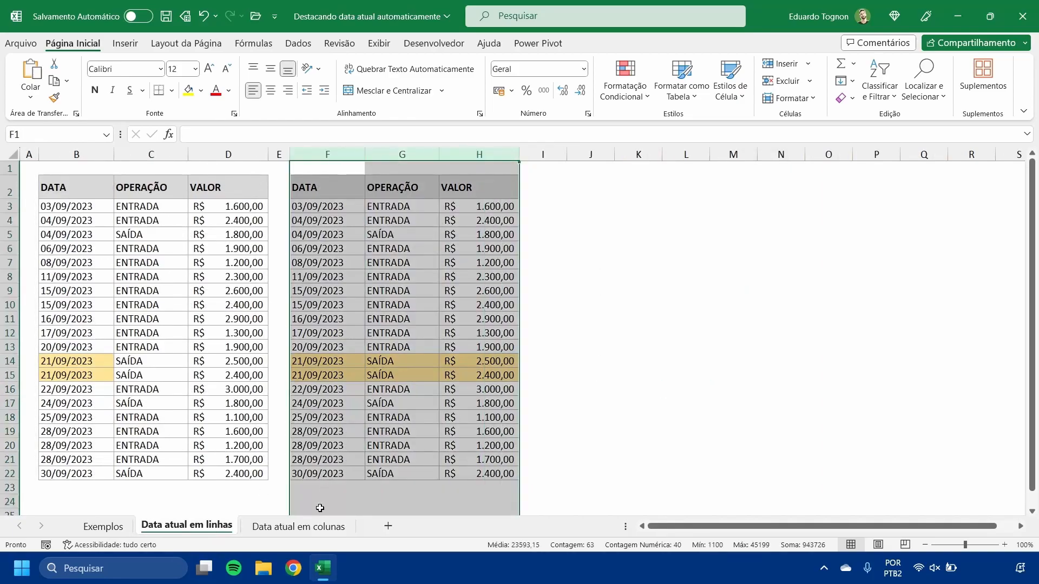
pyautogui.click(501, 359)
pyautogui.click(683, 349)
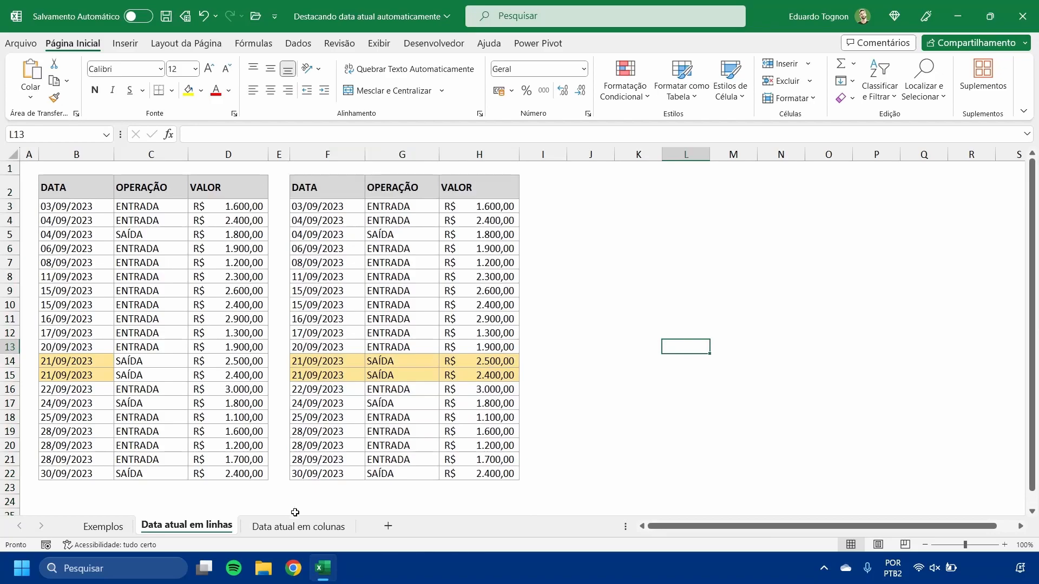
# Compare the date headers in C2:H2 on "Data atual em colunas" with the dates down column B on "Data atual em linhas"
pyautogui.click(279, 524)
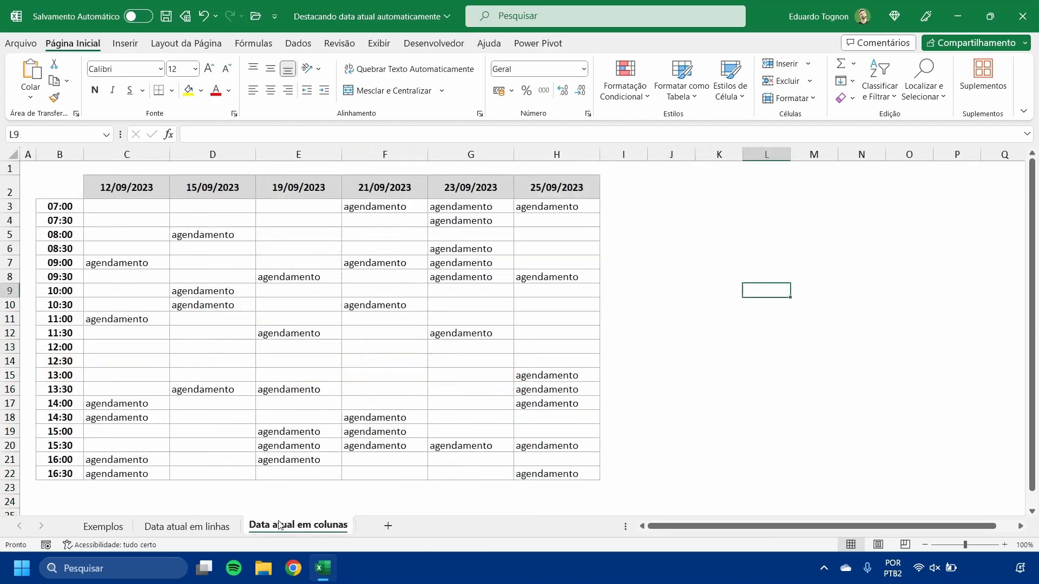
pyautogui.click(141, 188)
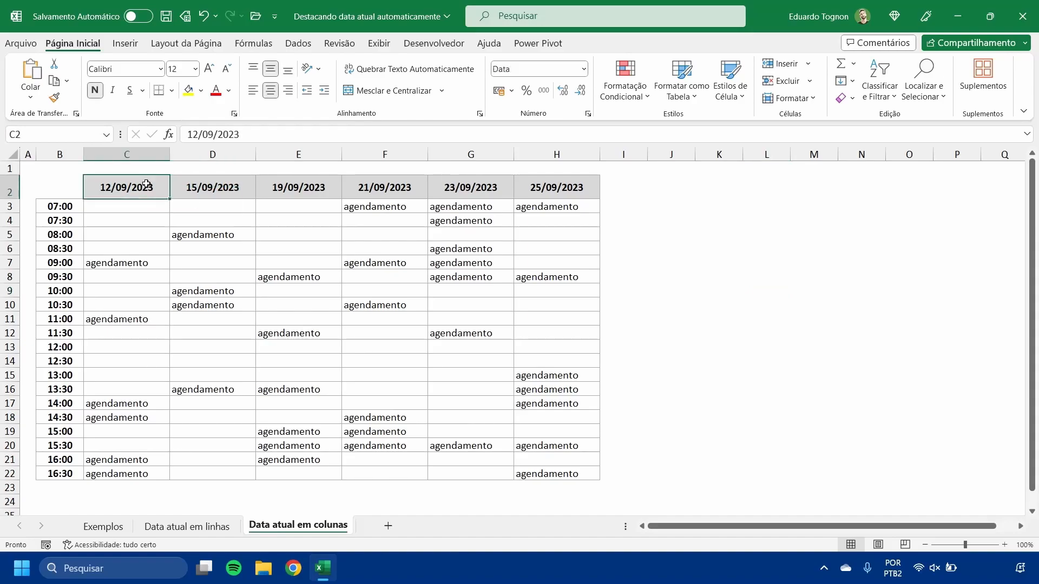
pyautogui.moveTo(103, 187); pyautogui.dragTo(574, 185)
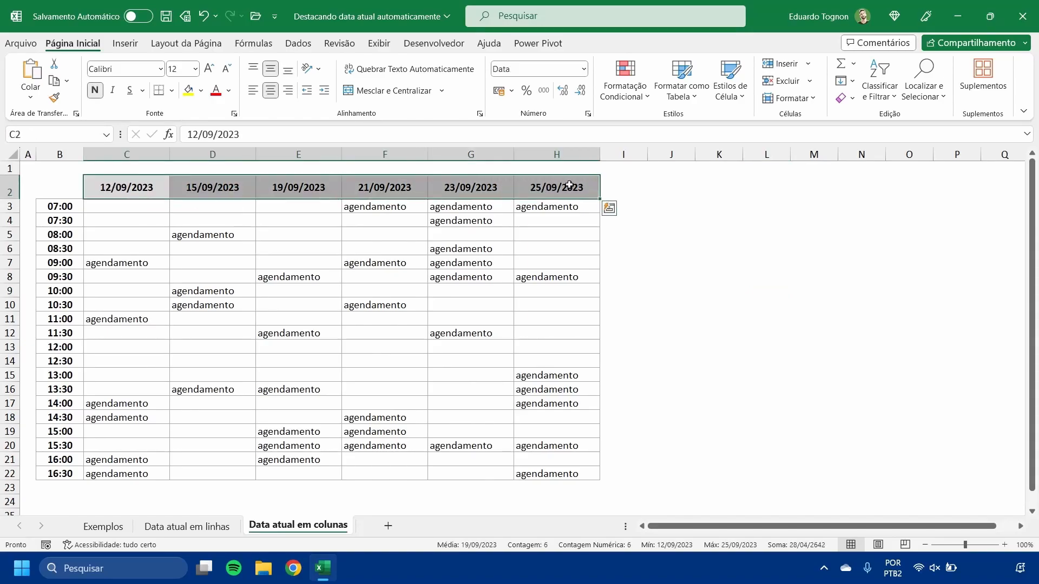
pyautogui.moveTo(116, 187); pyautogui.dragTo(567, 188)
pyautogui.click(217, 528)
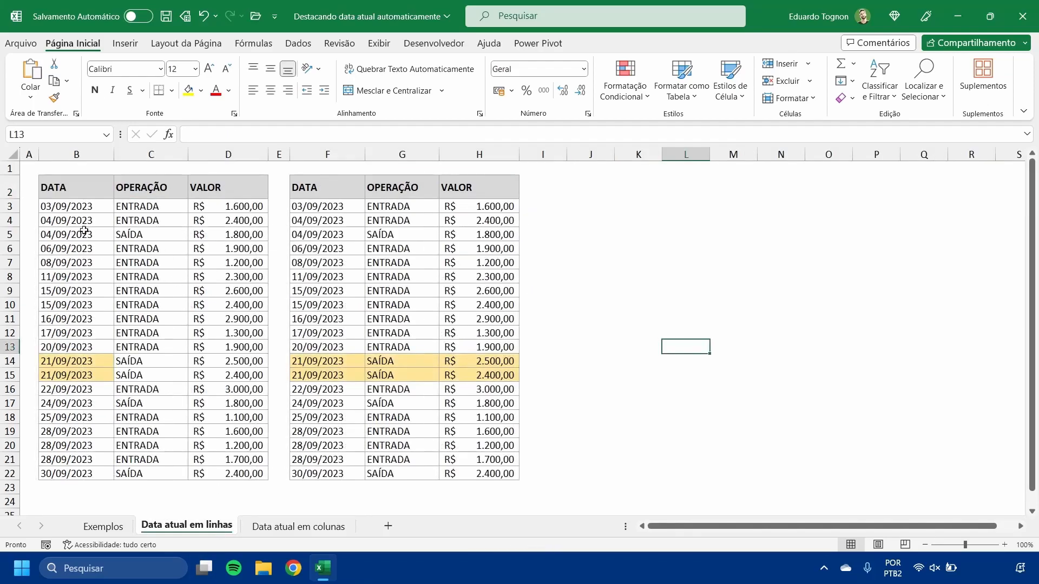
pyautogui.moveTo(75, 208); pyautogui.dragTo(42, 497)
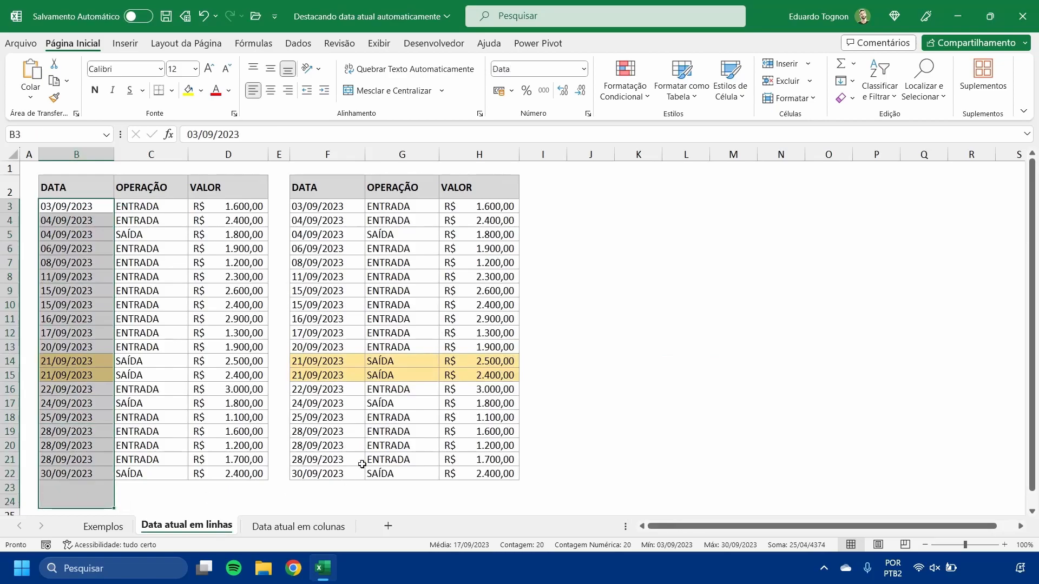
# On the "Data atual em colunas" sheet, start a formula-based conditional formatting rule for the first date header, cell C2
pyautogui.click(298, 526)
pyautogui.click(141, 185)
pyautogui.moveTo(141, 184); pyautogui.dragTo(573, 190)
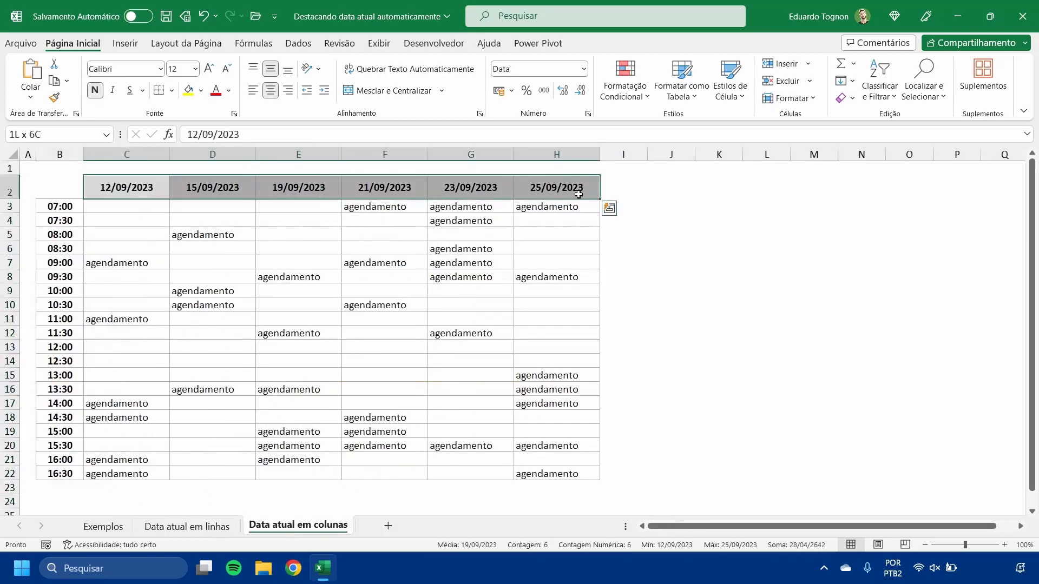
pyautogui.click(127, 183)
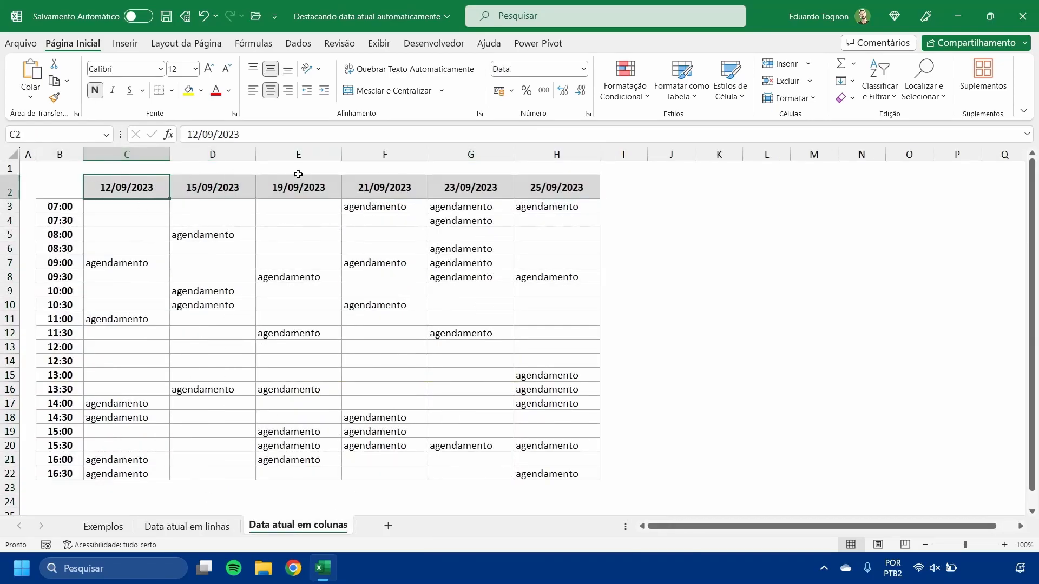
pyautogui.click(625, 84)
pyautogui.click(651, 304)
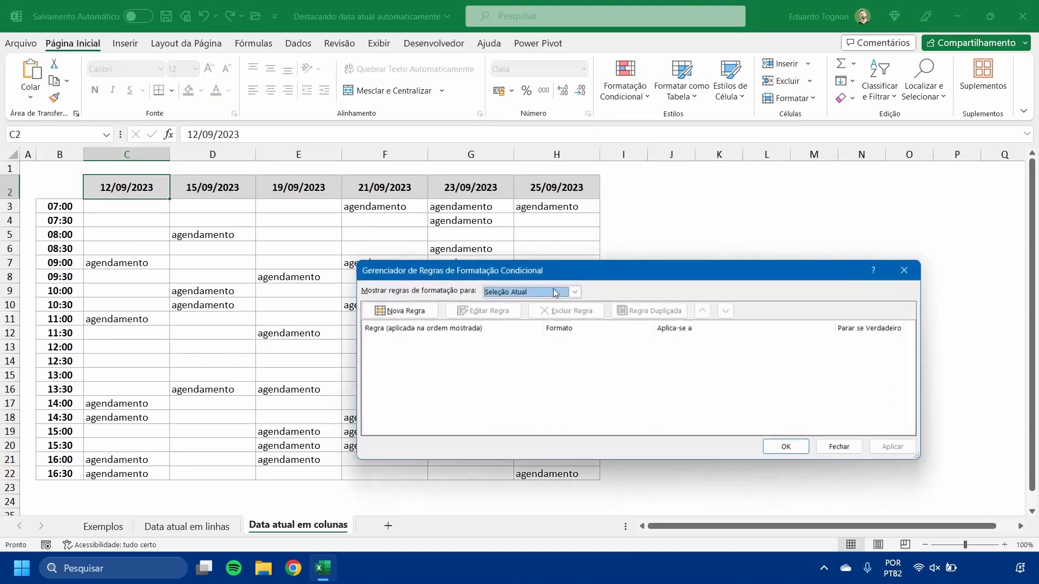
pyautogui.click(407, 311)
pyautogui.click(610, 332)
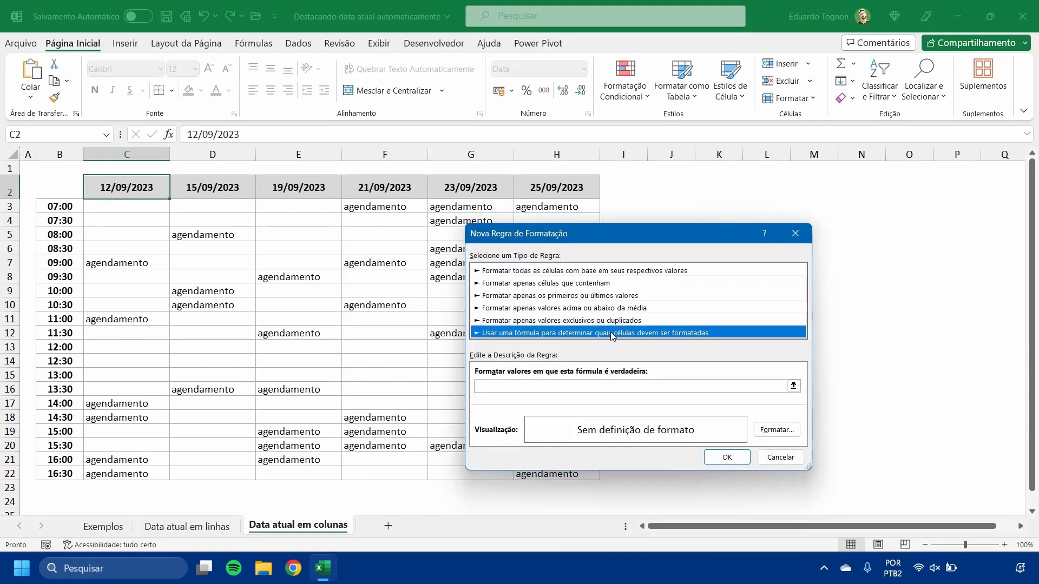
# Enter the rule formula =C$2=HOJE(), keeping the column relative and only row 2 locked
pyautogui.click(577, 385)
pyautogui.click(131, 189)
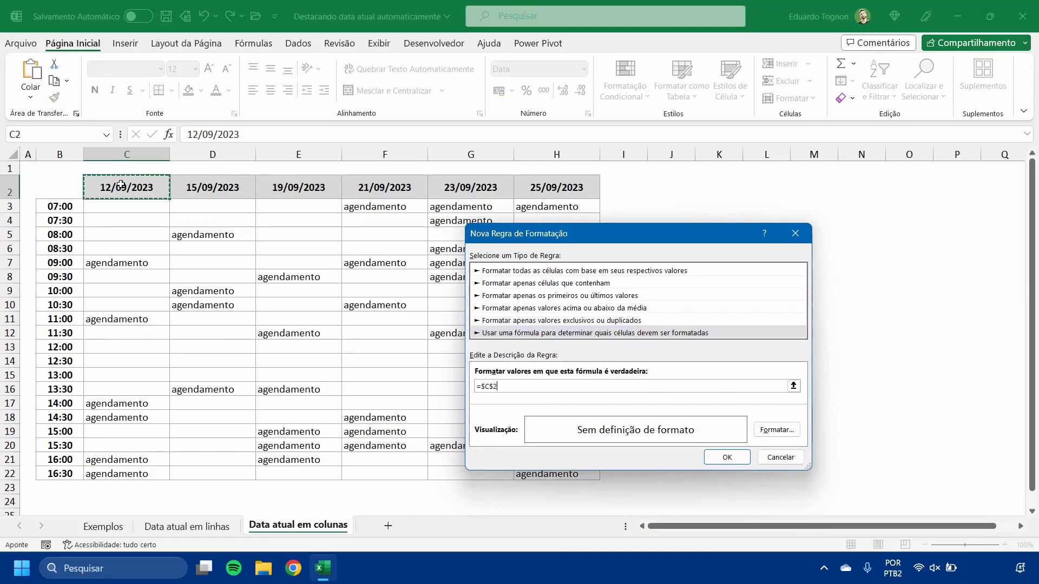
pyautogui.write('=HOJE(')
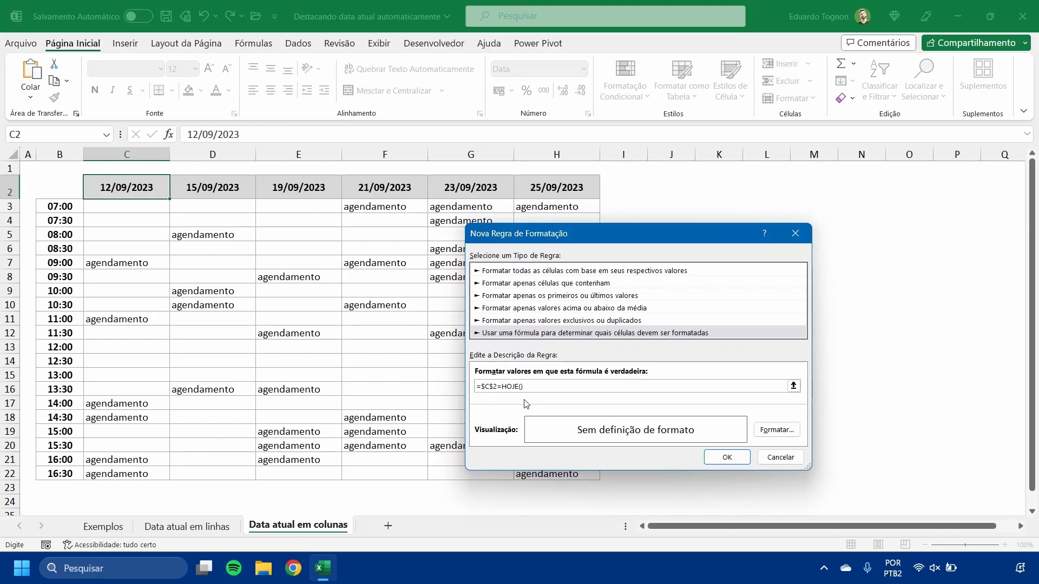
pyautogui.press('BackSpace')
# Give the date-header rule a light gold background fill and confirm the format and the rule
pyautogui.click(777, 430)
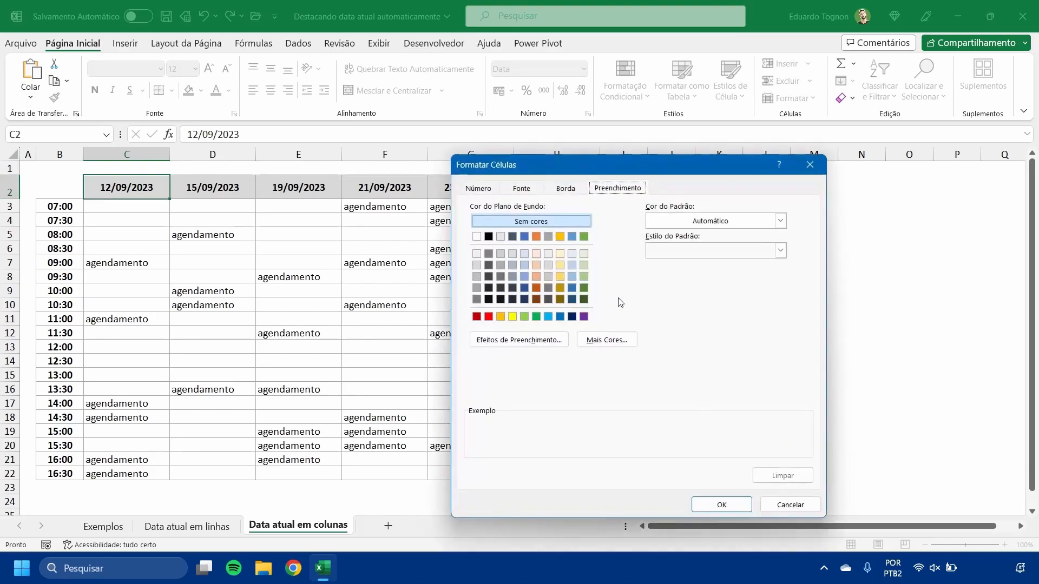
pyautogui.click(560, 265)
pyautogui.click(717, 503)
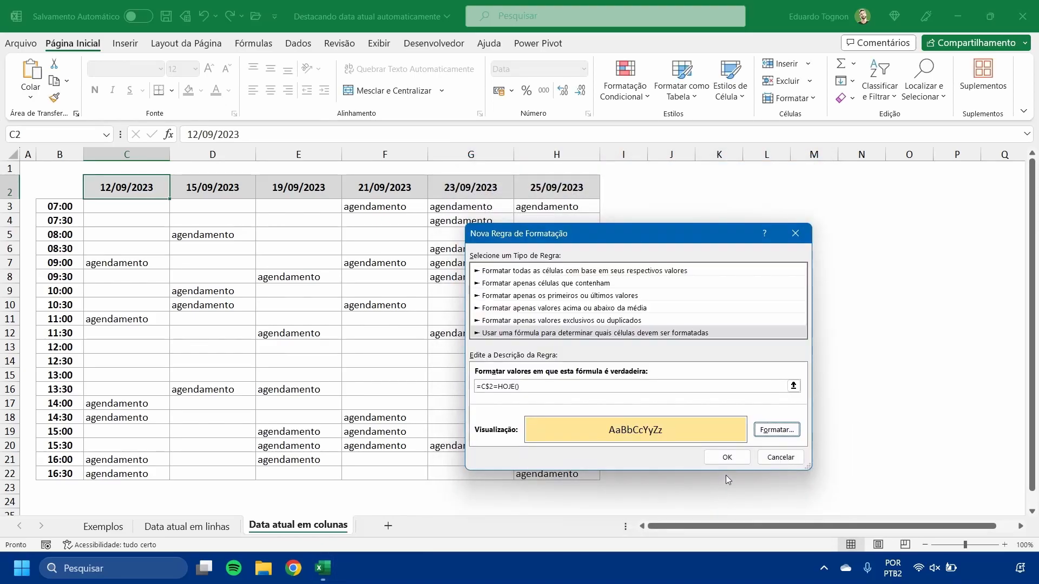
pyautogui.click(726, 457)
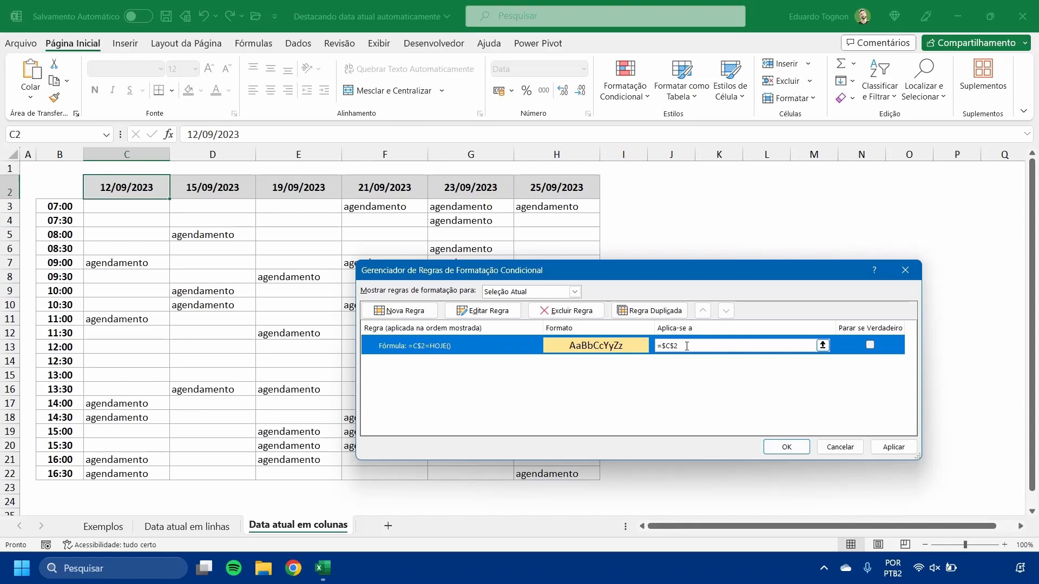
# Set the rule's applied range to the entire rows 2 to 22, =$2:$22, and confirm the rules manager
pyautogui.click(822, 346)
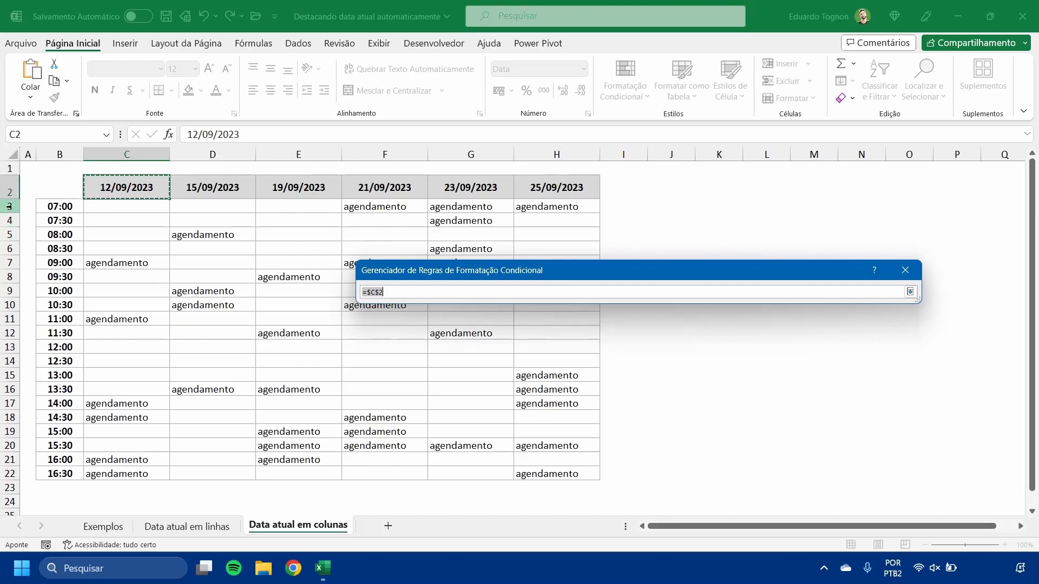
pyautogui.moveTo(9, 189); pyautogui.dragTo(3, 473)
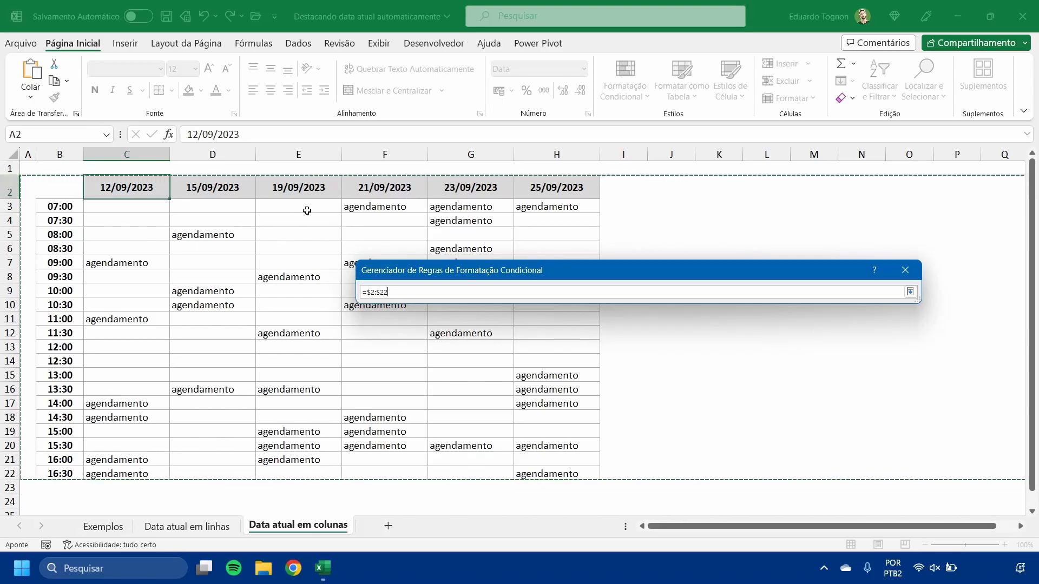
pyautogui.click(8, 204)
pyautogui.moveTo(3, 394); pyautogui.dragTo(2, 472)
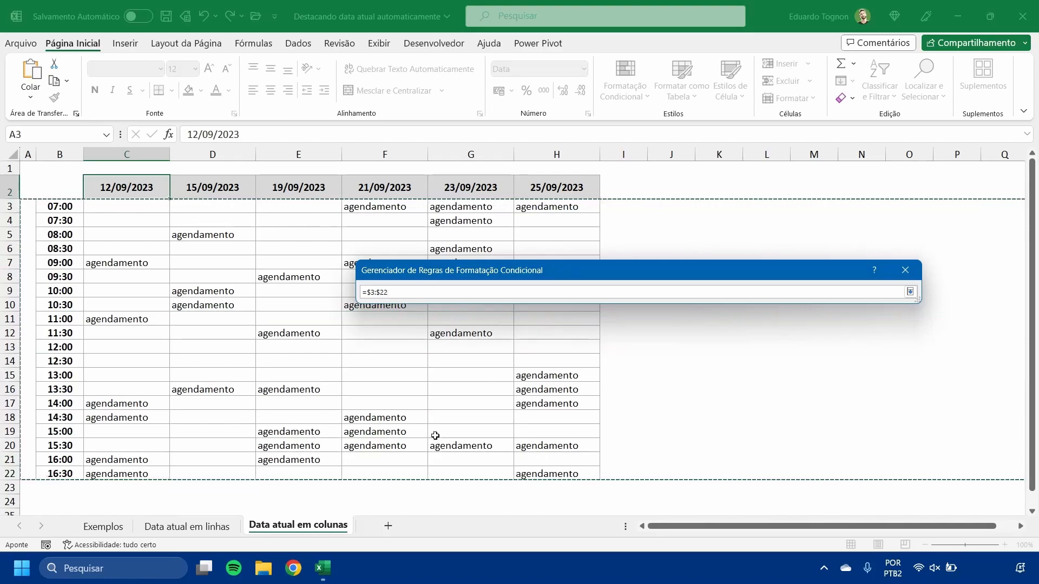
pyautogui.moveTo(9, 192); pyautogui.dragTo(10, 472)
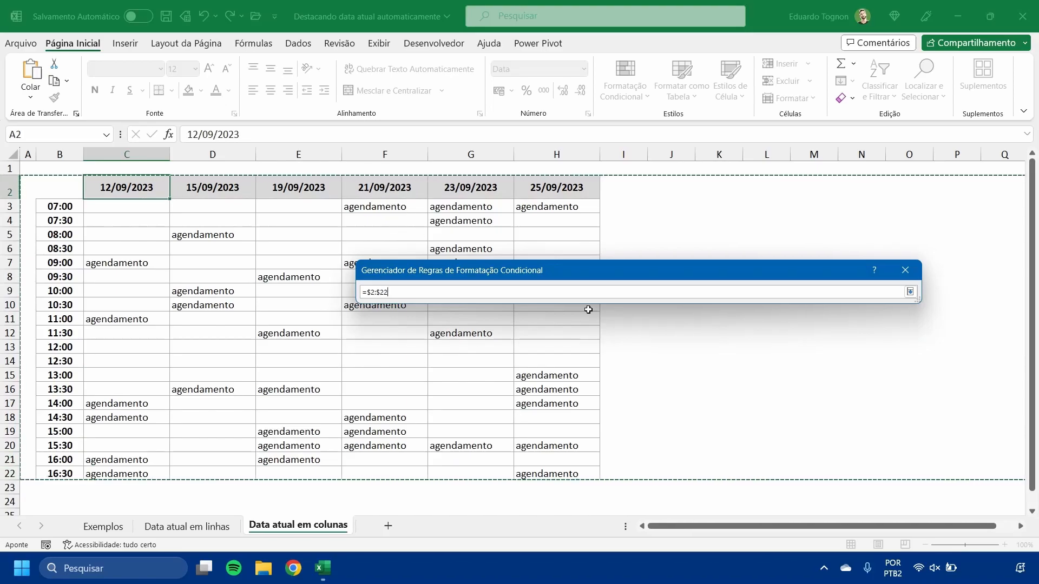
pyautogui.click(910, 292)
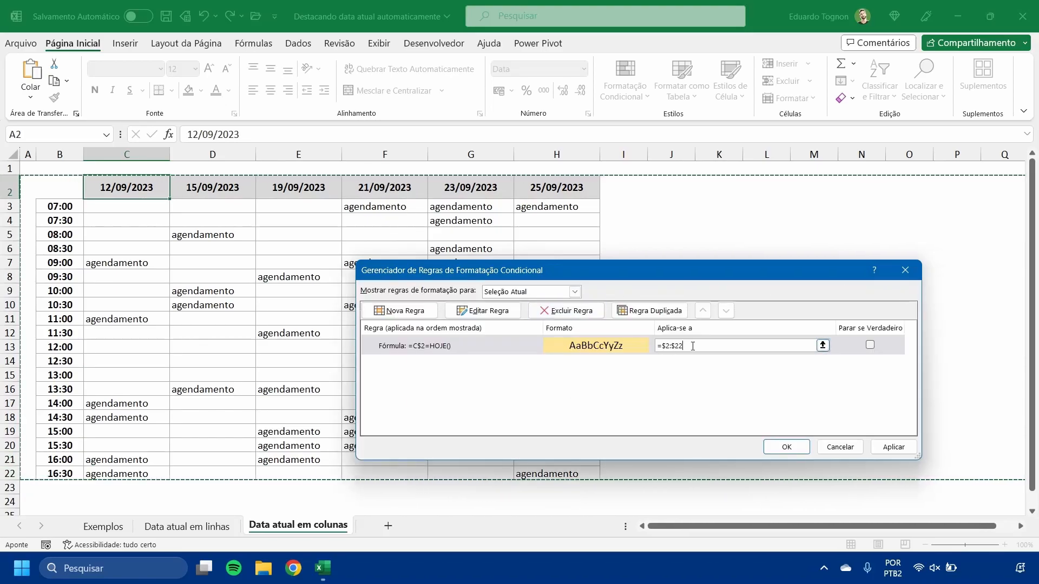
pyautogui.click(791, 447)
pyautogui.click(749, 359)
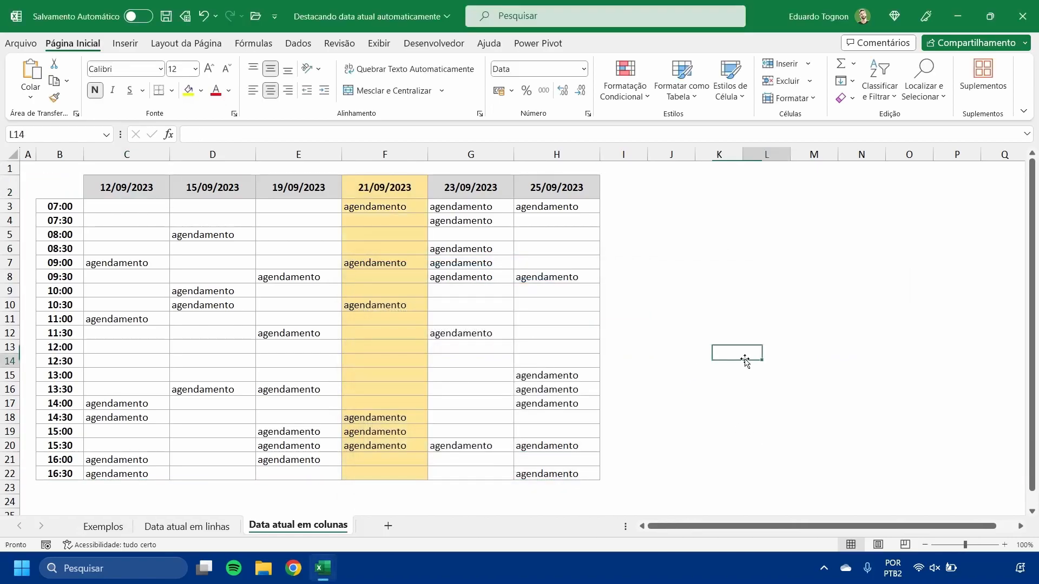
# Examine the highlighting in column F from its date header down, and review rows 2 to 22 covered by the rule
pyautogui.click(385, 187)
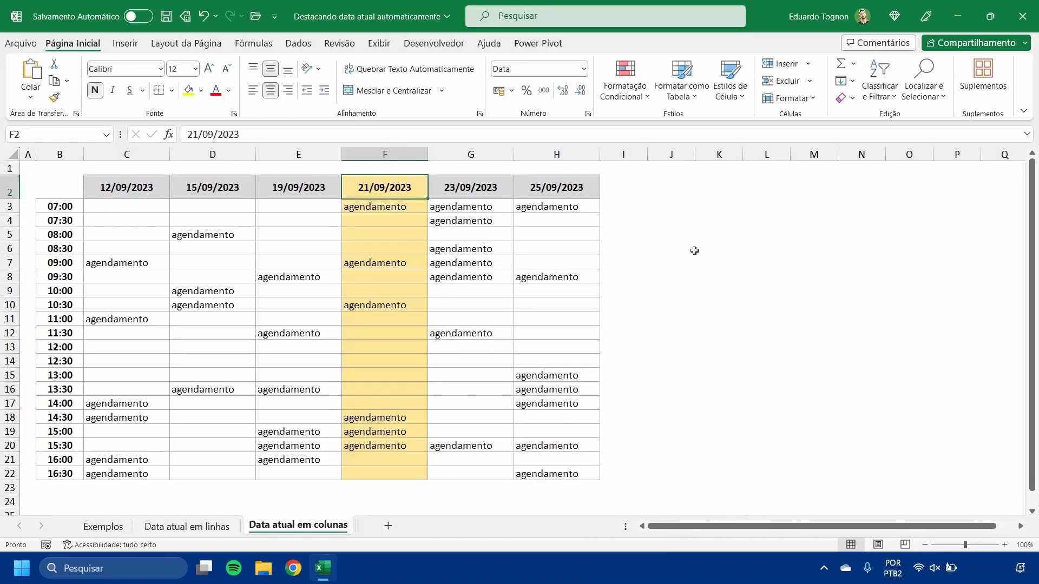
pyautogui.moveTo(385, 208); pyautogui.dragTo(394, 477)
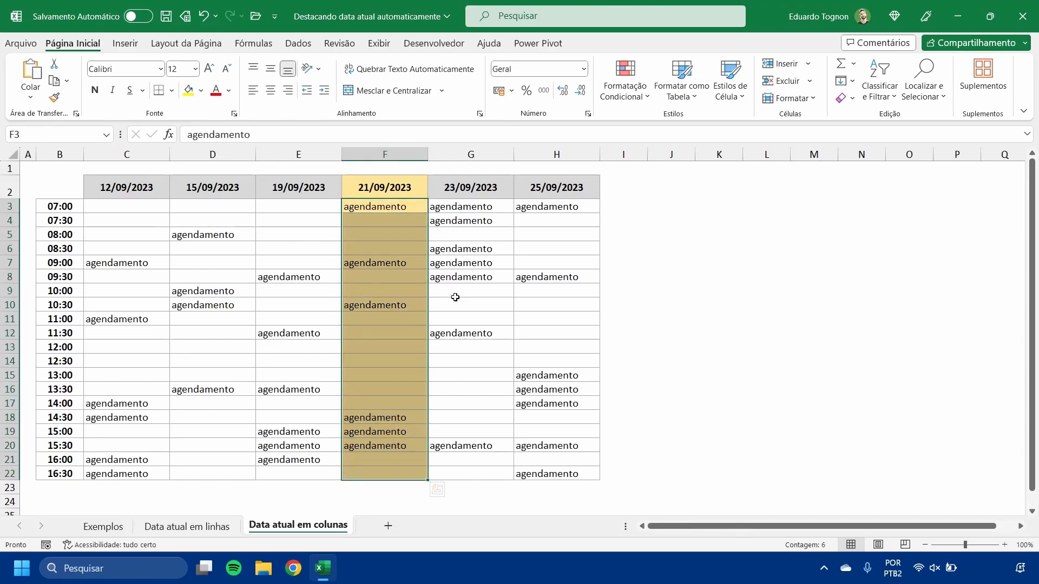
pyautogui.click(393, 147)
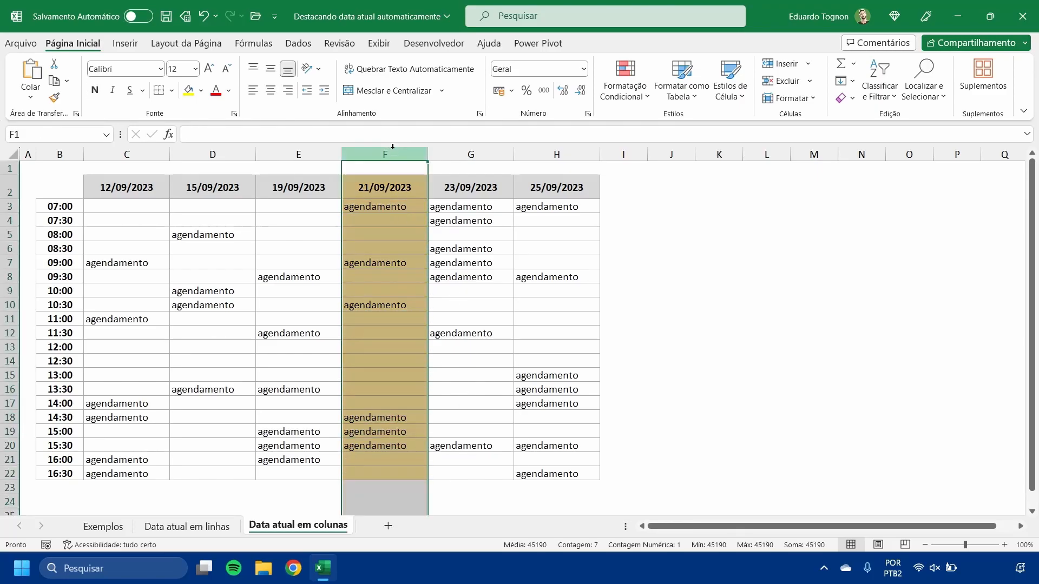
pyautogui.click(7, 205)
pyautogui.click(6, 189)
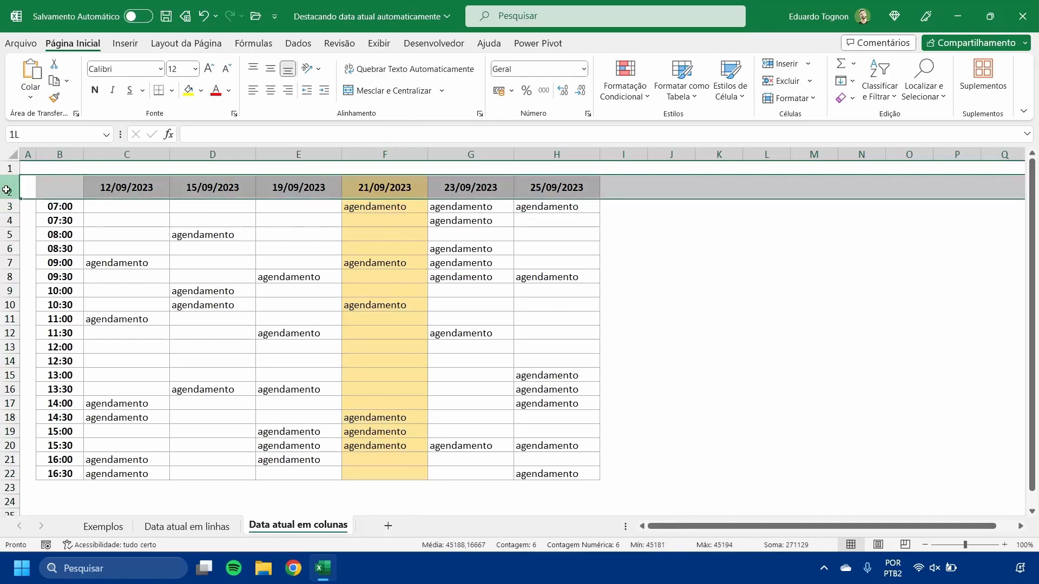
pyautogui.moveTo(7, 189); pyautogui.dragTo(2, 477)
pyautogui.click(671, 291)
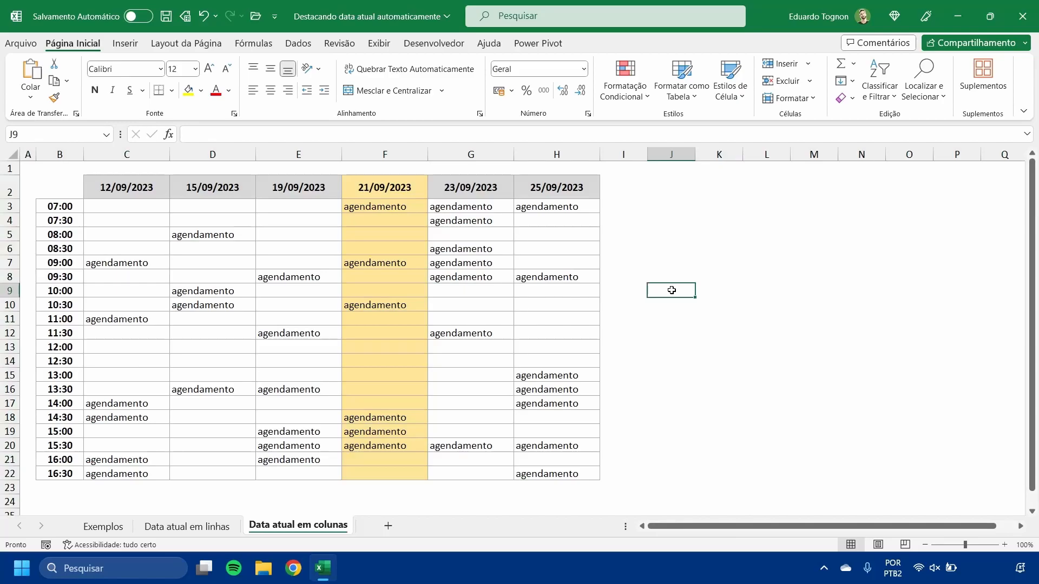